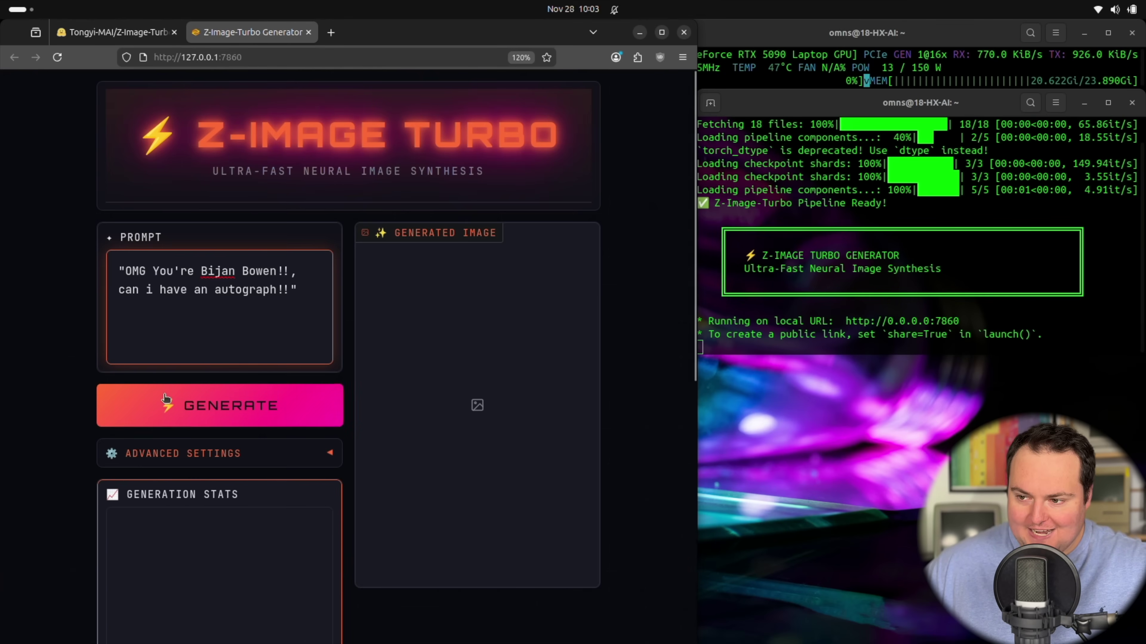
Step: Render the autograph-request prompt into an image, which finishes in 10.09s
click(121, 405)
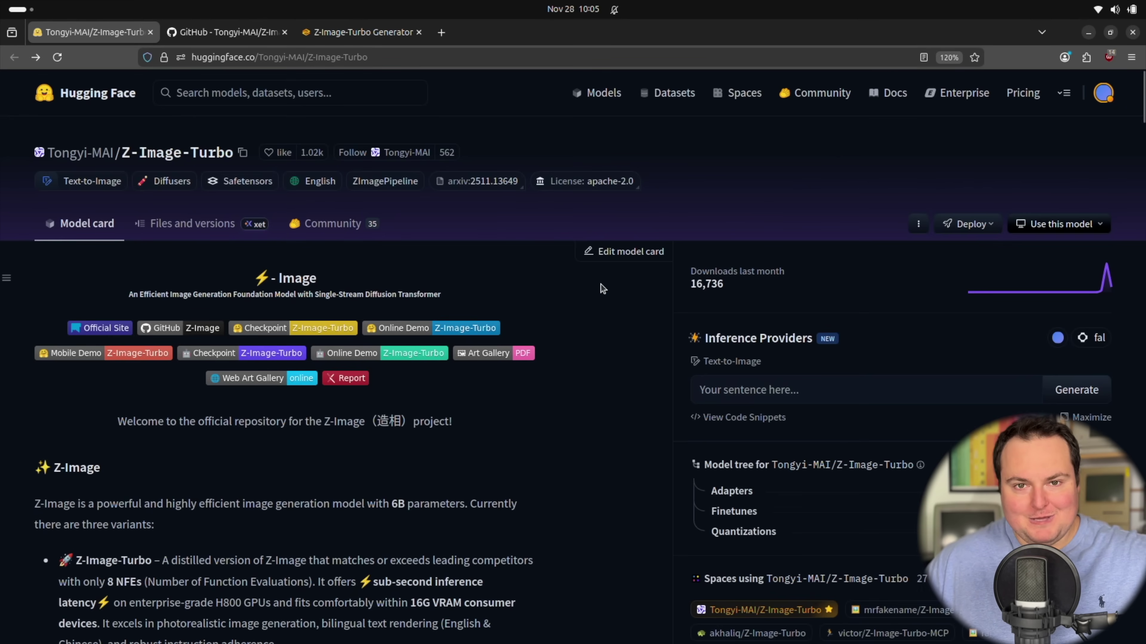
scroll(618, 290, down, 2)
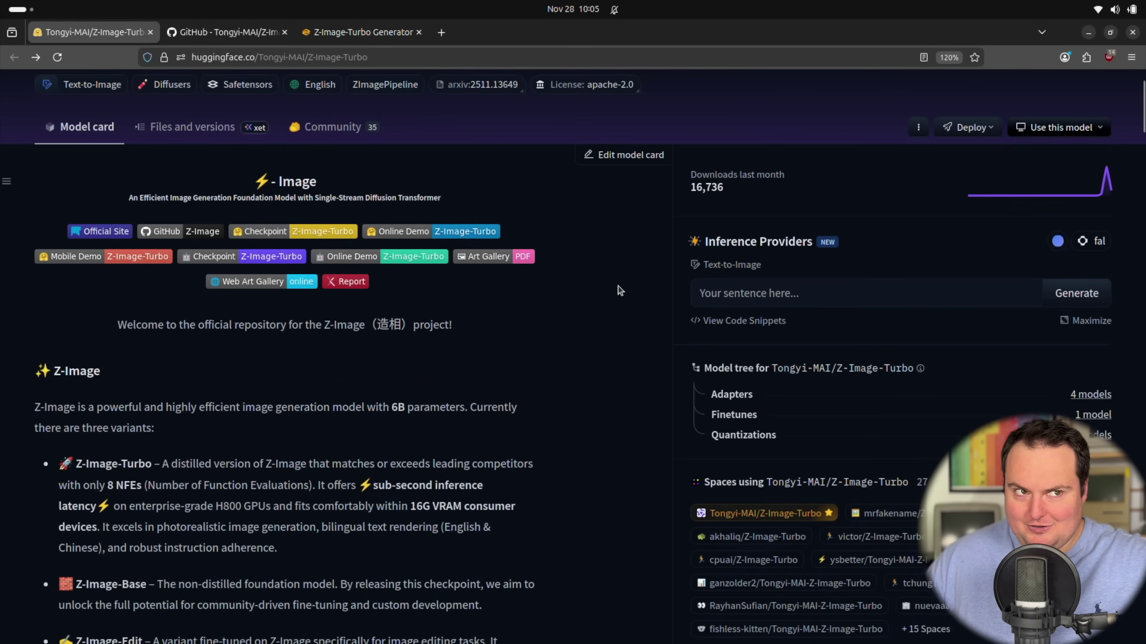
scroll(619, 290, down, 2)
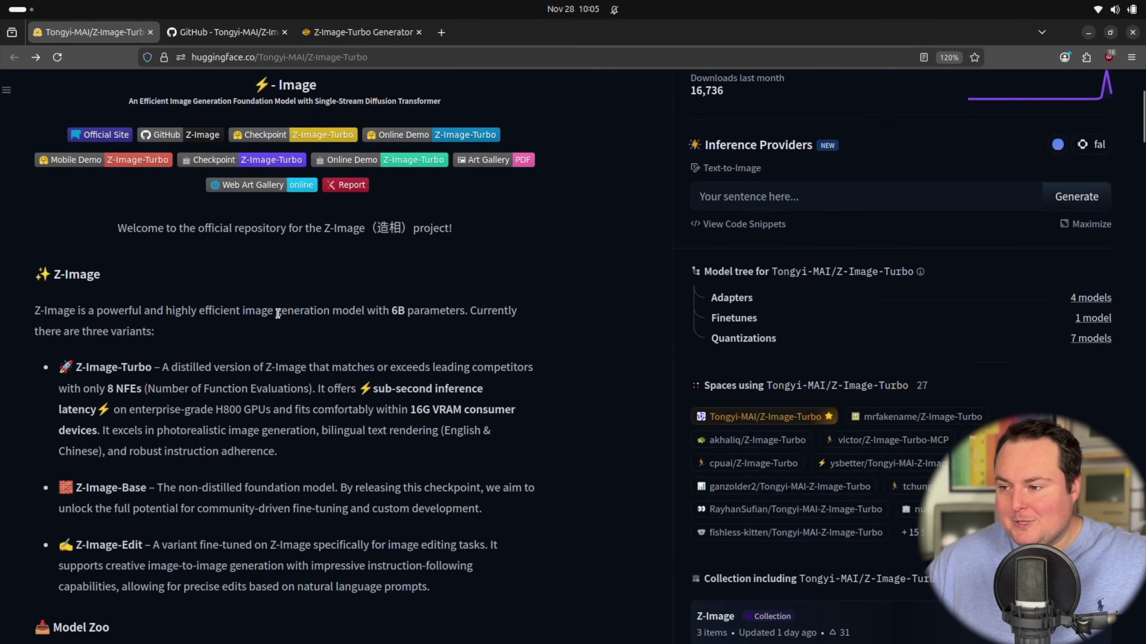
scroll(588, 346, down, 2)
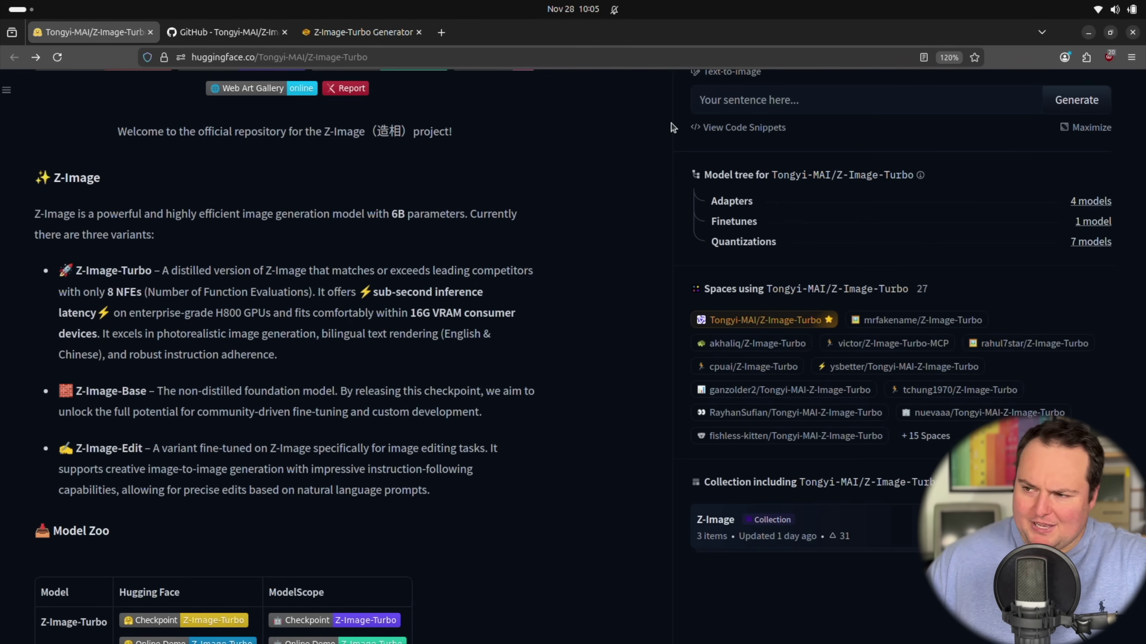
scroll(616, 188, down, 5)
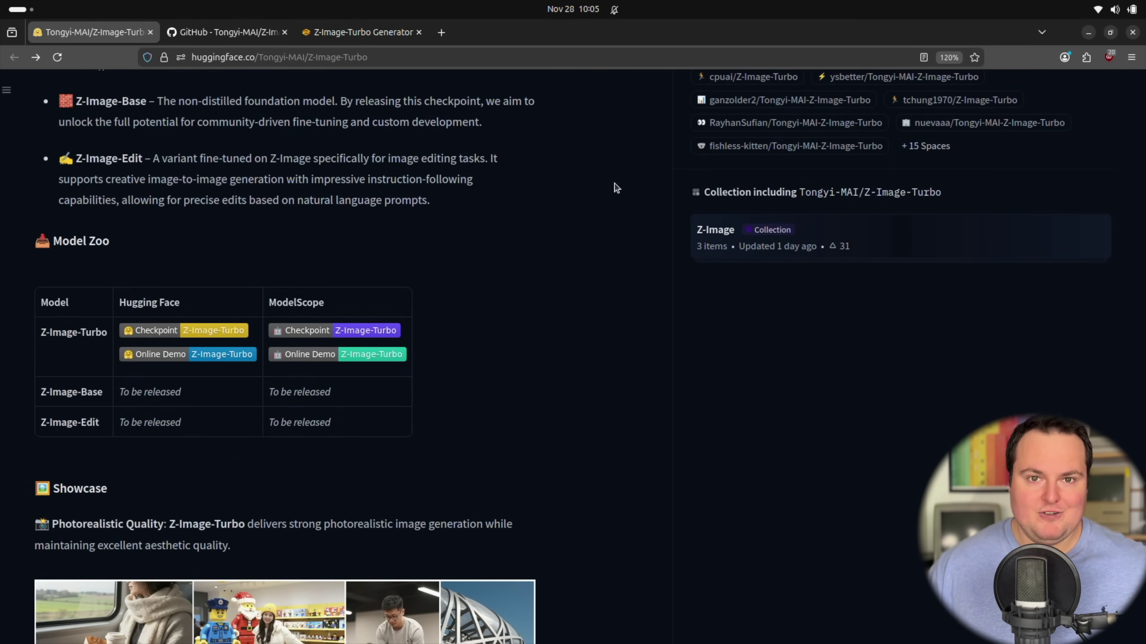
scroll(602, 185, down, 2)
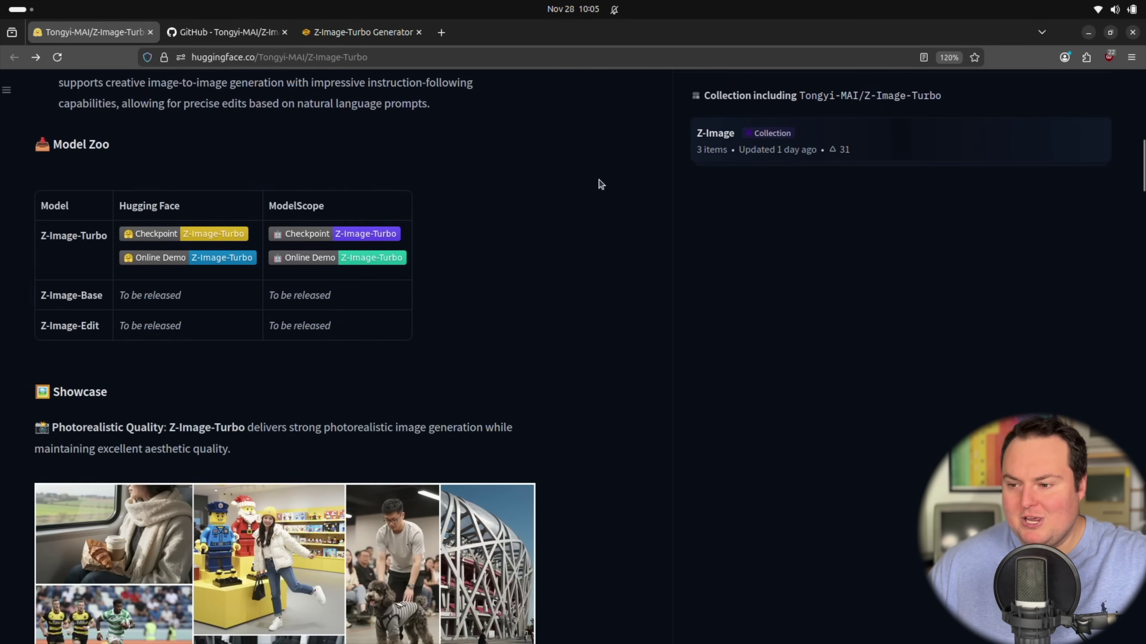
scroll(674, 409, down, 5)
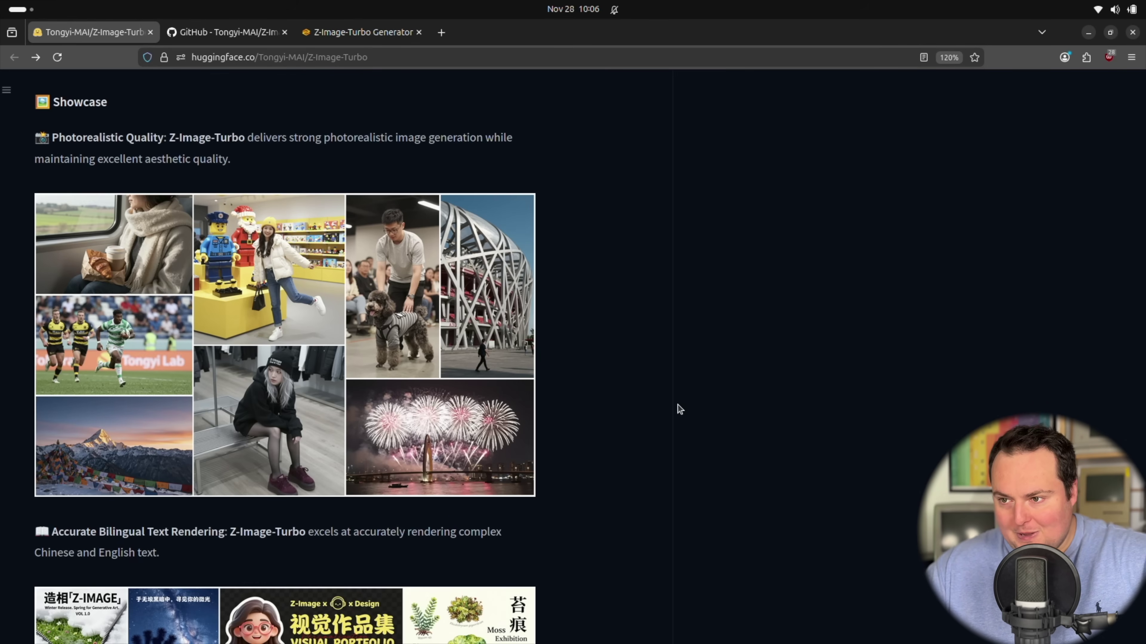
Step: From the top of the model card, scroll to the DMDR section and bring up the arXiv 2511.13649 badge's link menu
key(Home)
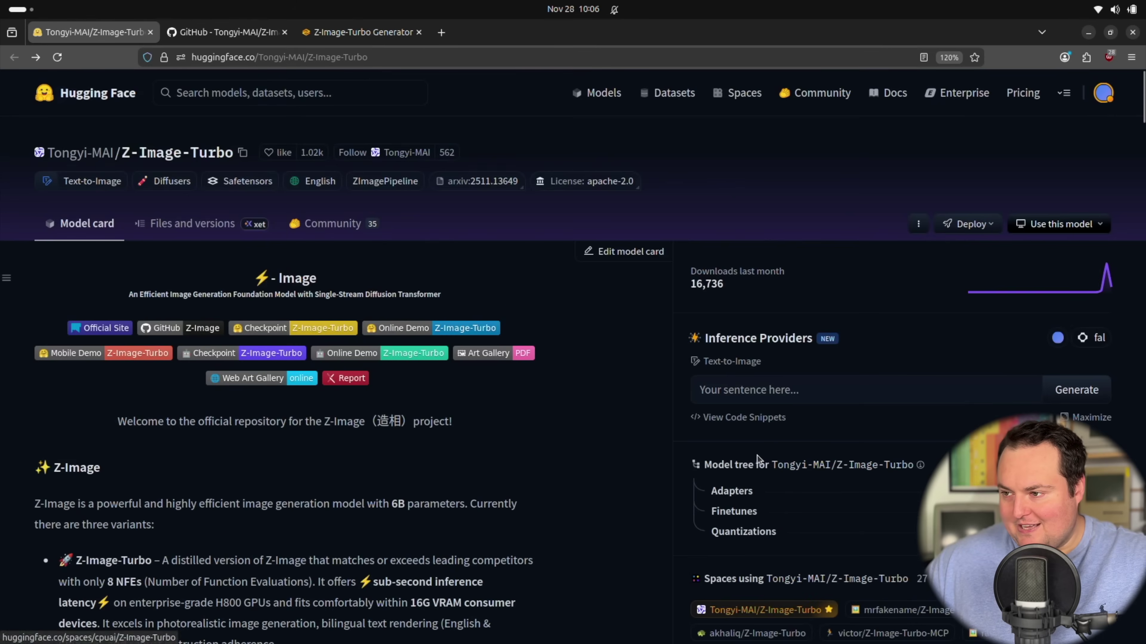
scroll(596, 185, down, 15)
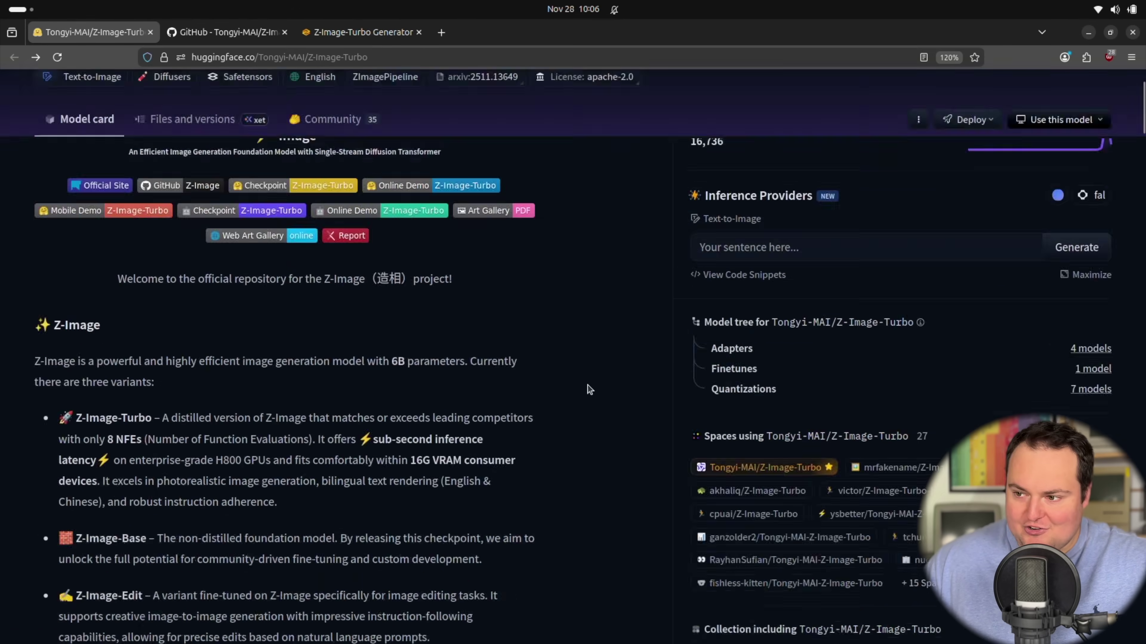
scroll(604, 375, down, 15)
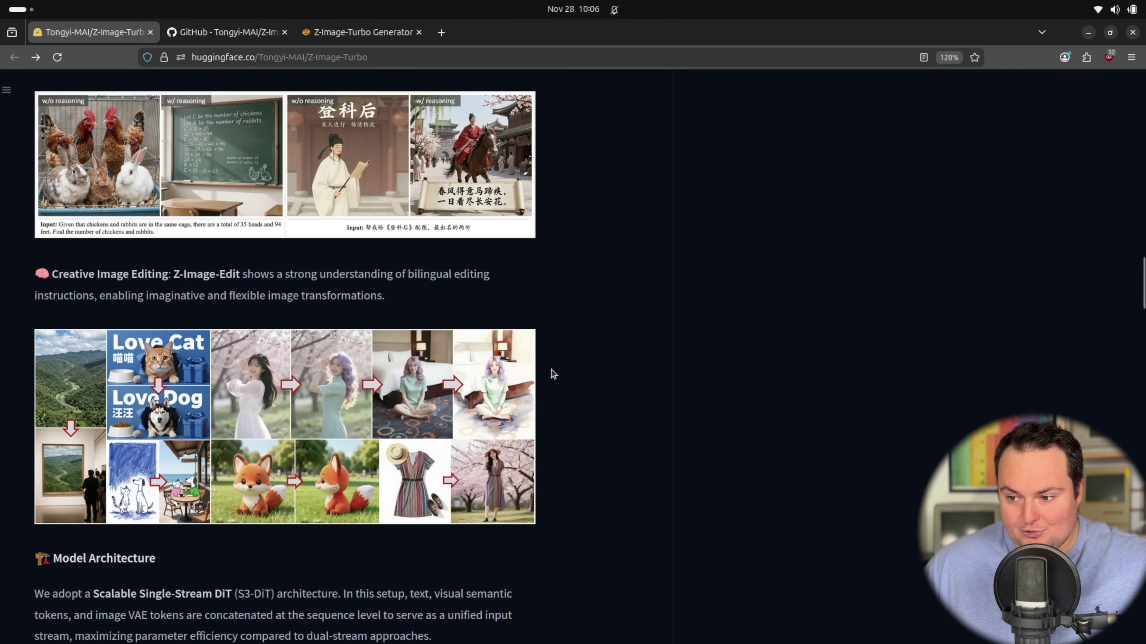
scroll(550, 374, down, 10)
scroll(629, 315, down, 15)
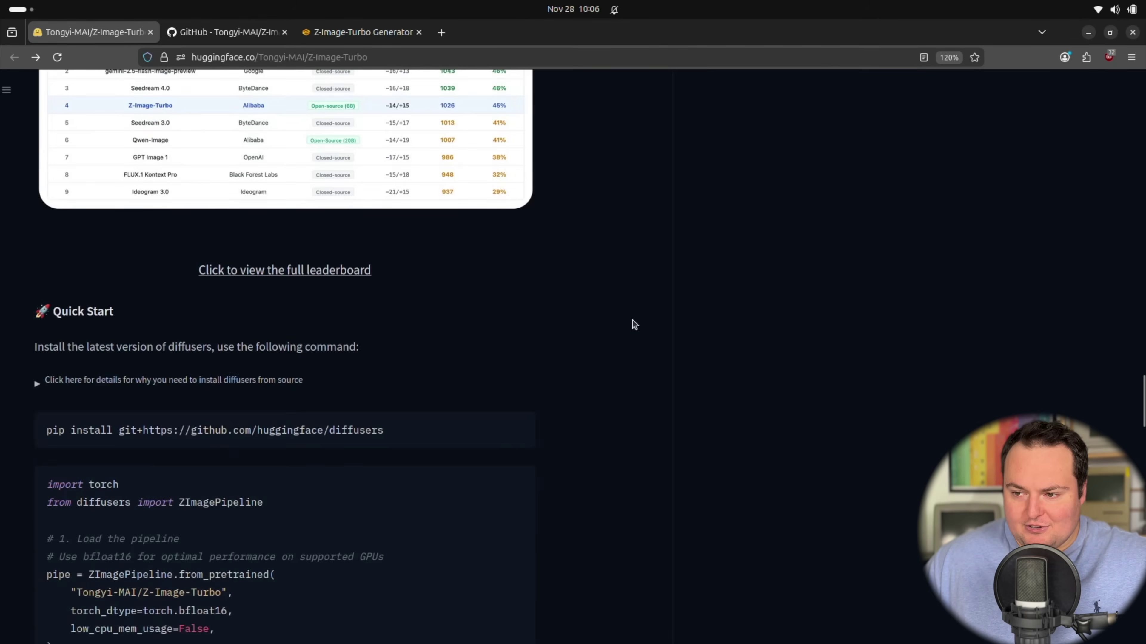
scroll(635, 324, down, 15)
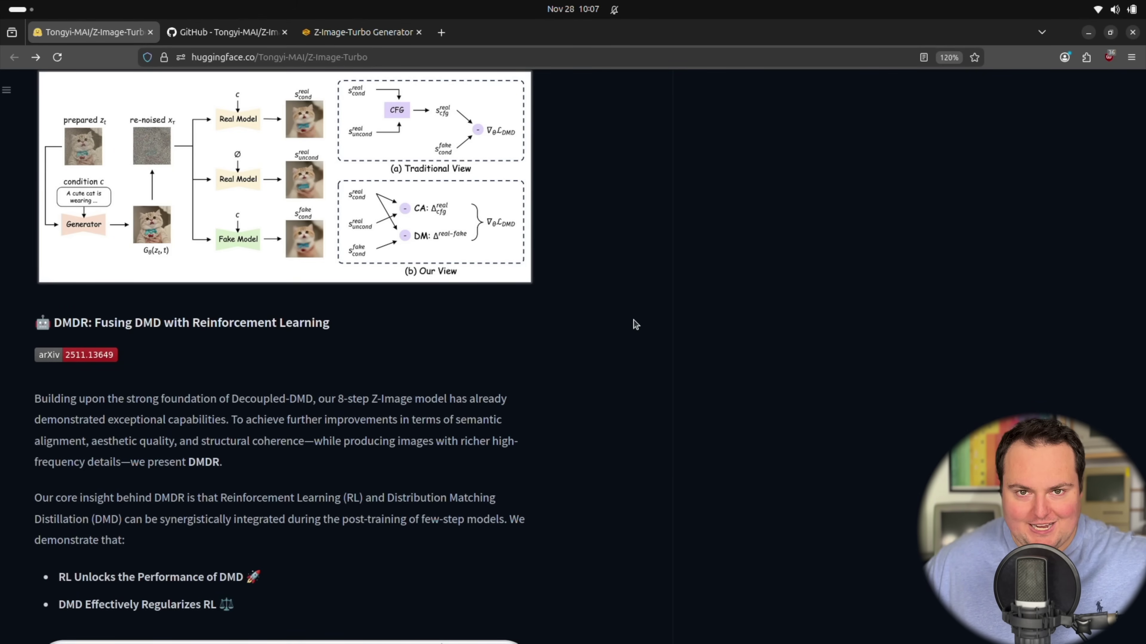
scroll(25, 322, up, 4)
scroll(113, 505, down, 2)
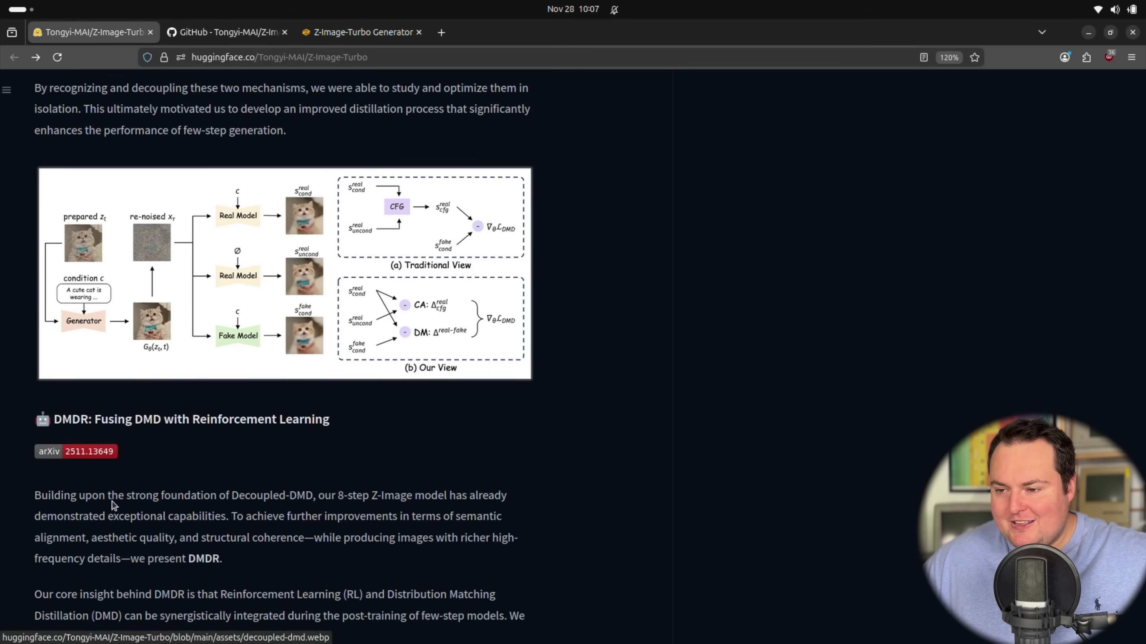
right_click(87, 460)
key(Escape)
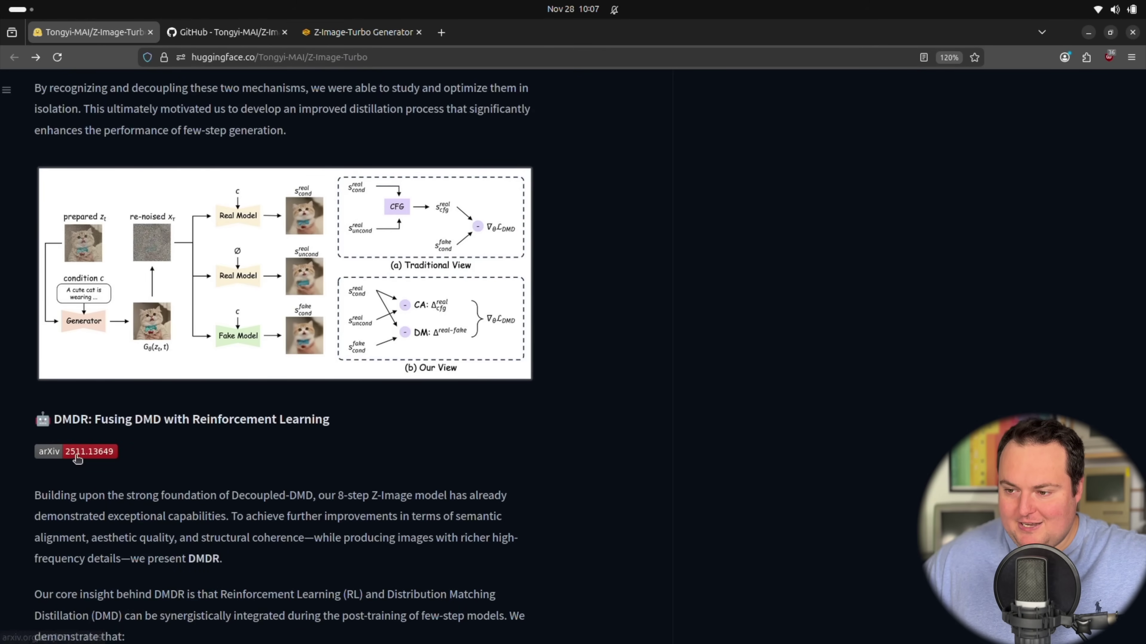
right_click(78, 457)
Step: Open arXiv 2511.13649 in a new tab, skim its full PDF, then go back to Hugging Face
click(152, 154)
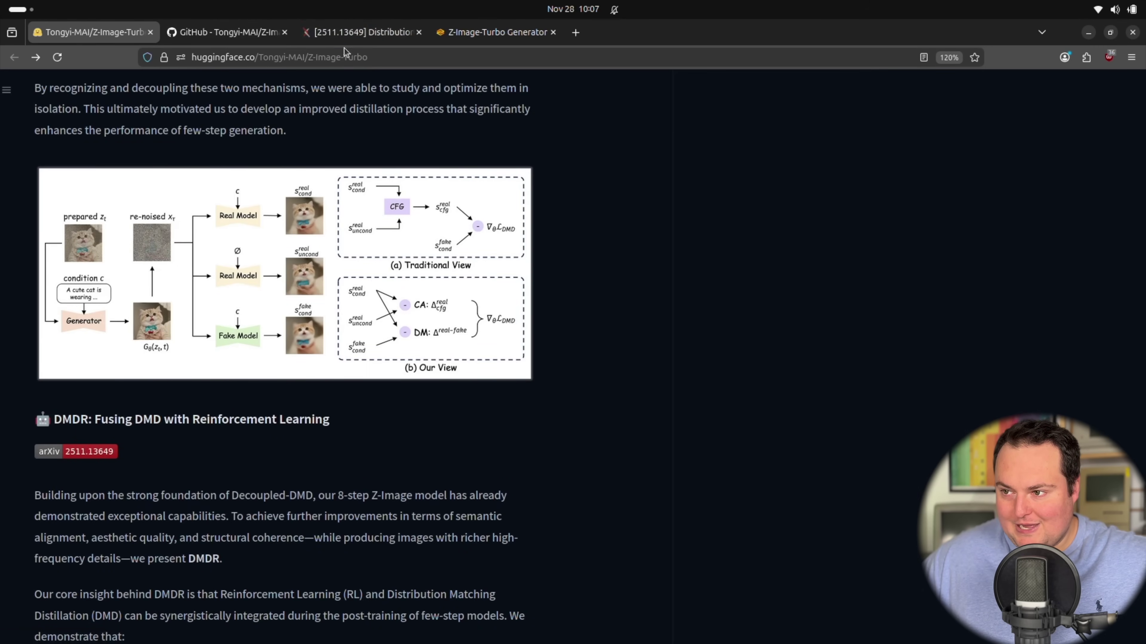
click(345, 33)
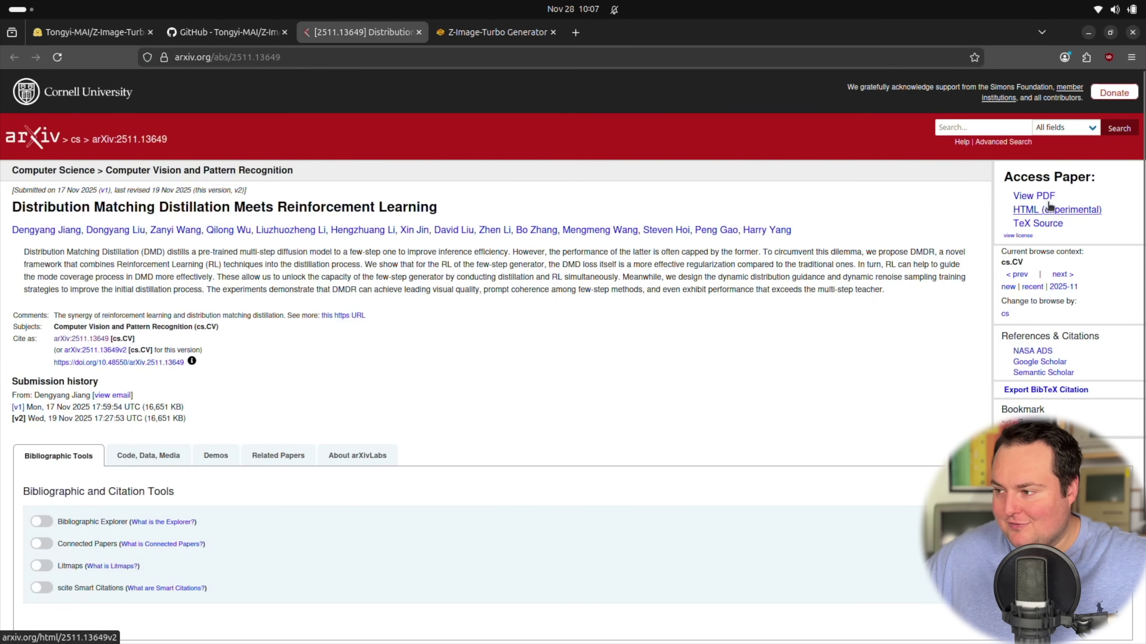
click(1028, 197)
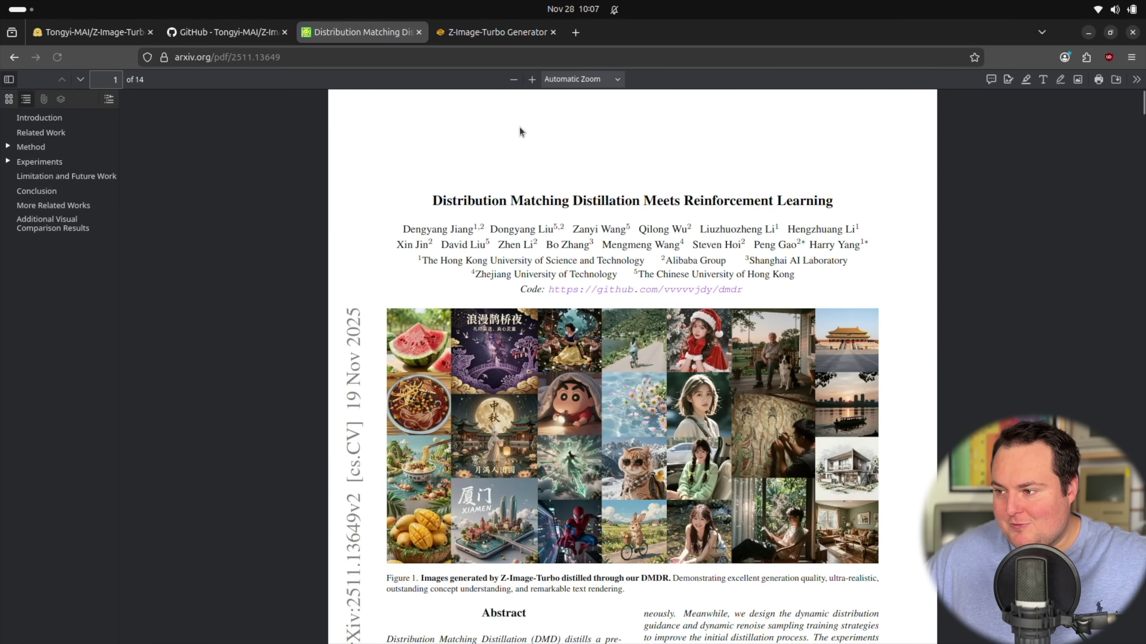
scroll(520, 132, down, 20)
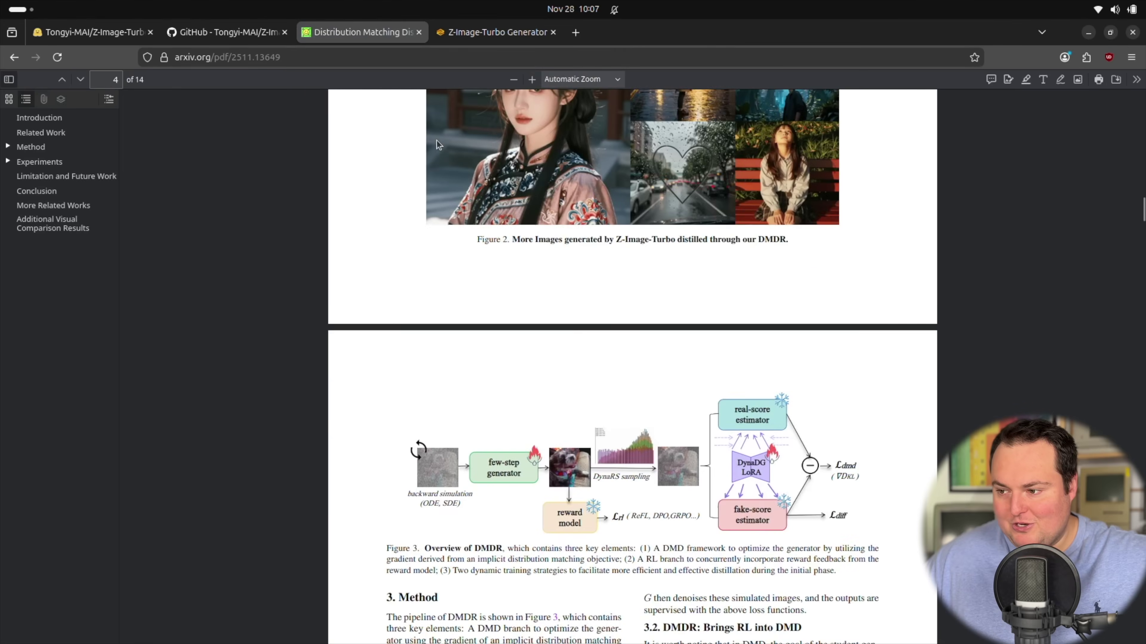
scroll(436, 145, down, 20)
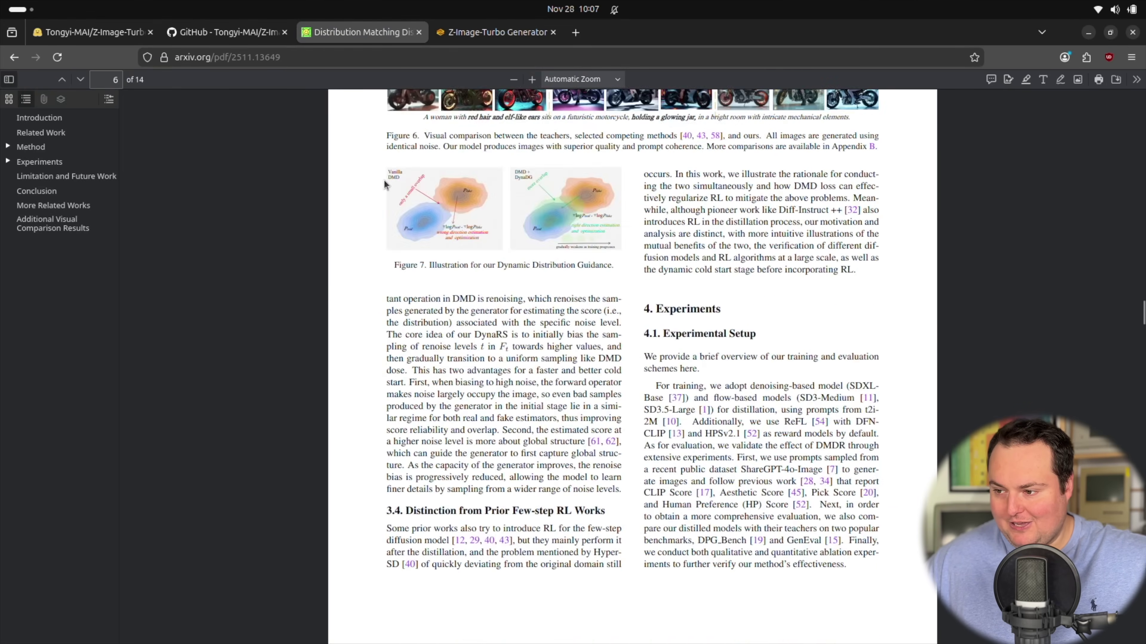
scroll(385, 184, down, 8)
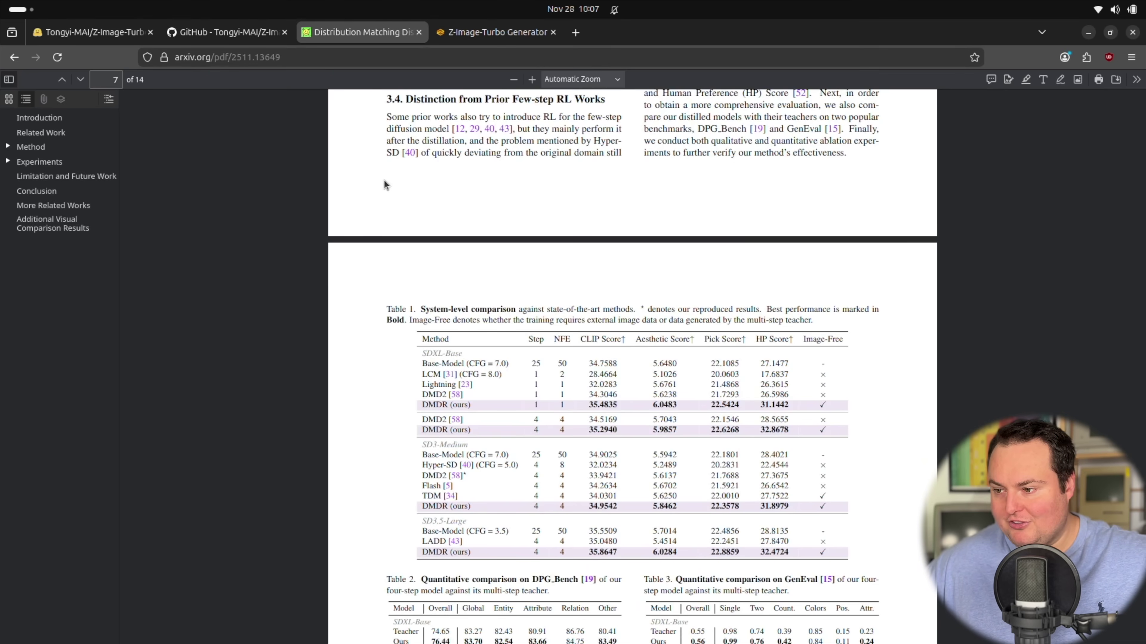
scroll(358, 196, down, 10)
click(93, 36)
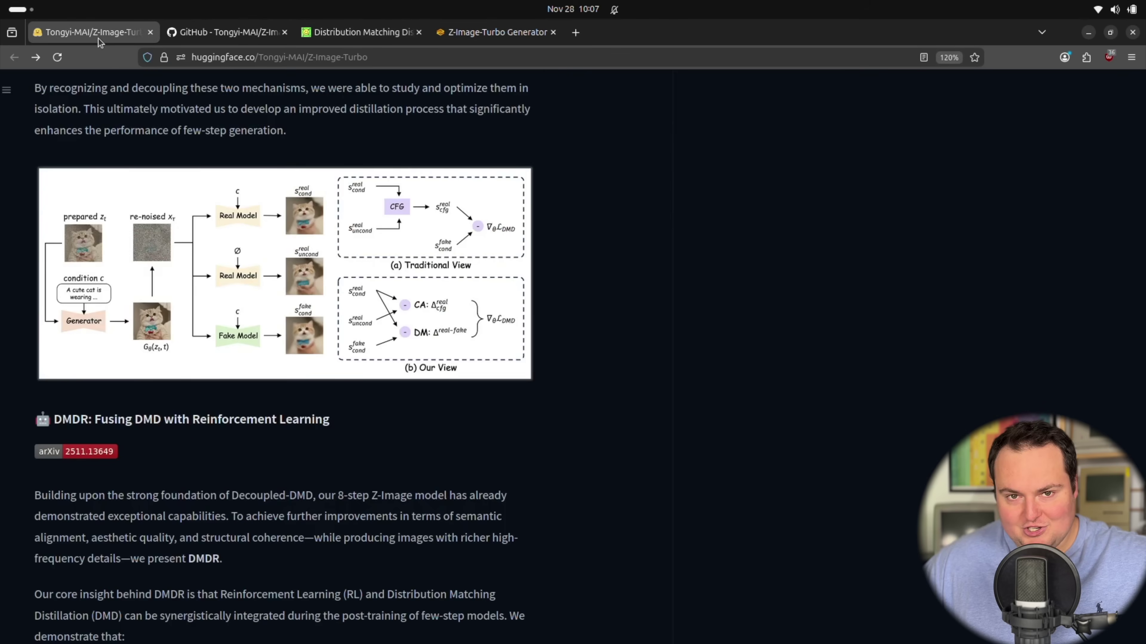
Step: Compare the model card with the GitHub Performance section's Elo leaderboard, then return to the local generator
scroll(702, 361, down, 5)
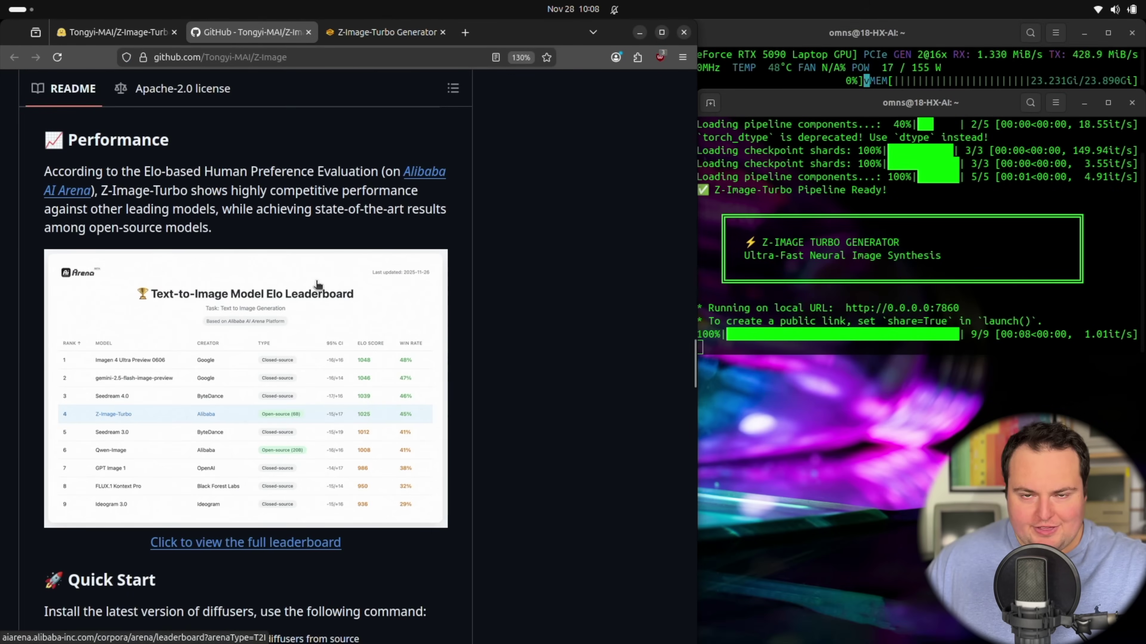
click(100, 36)
scroll(300, 447, up, 10)
scroll(299, 447, up, 20)
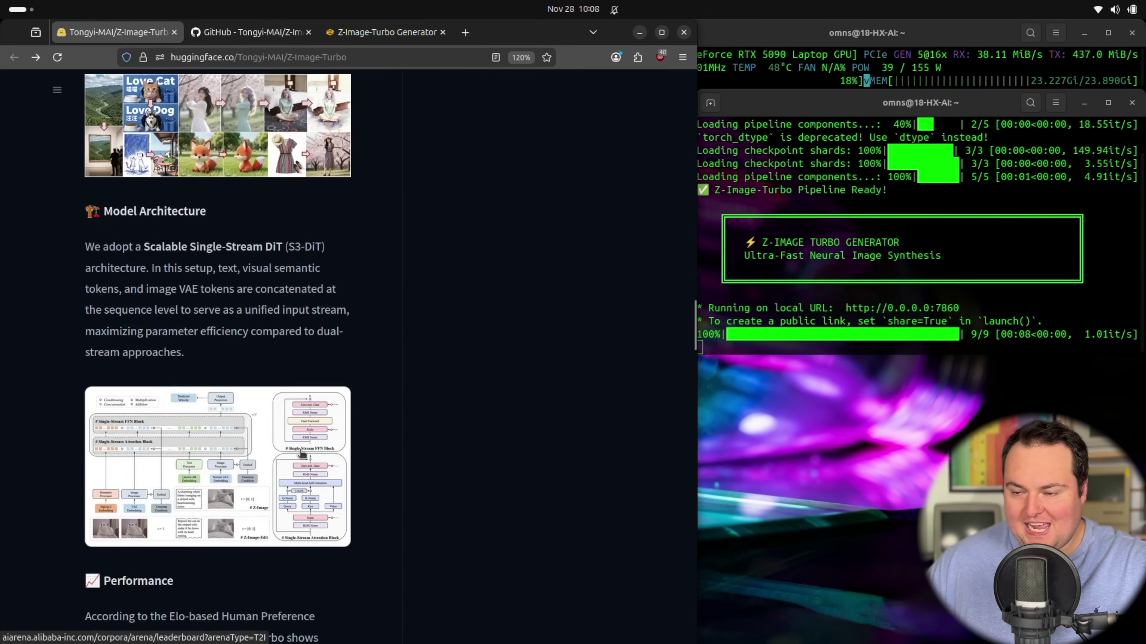
scroll(303, 453, up, 4)
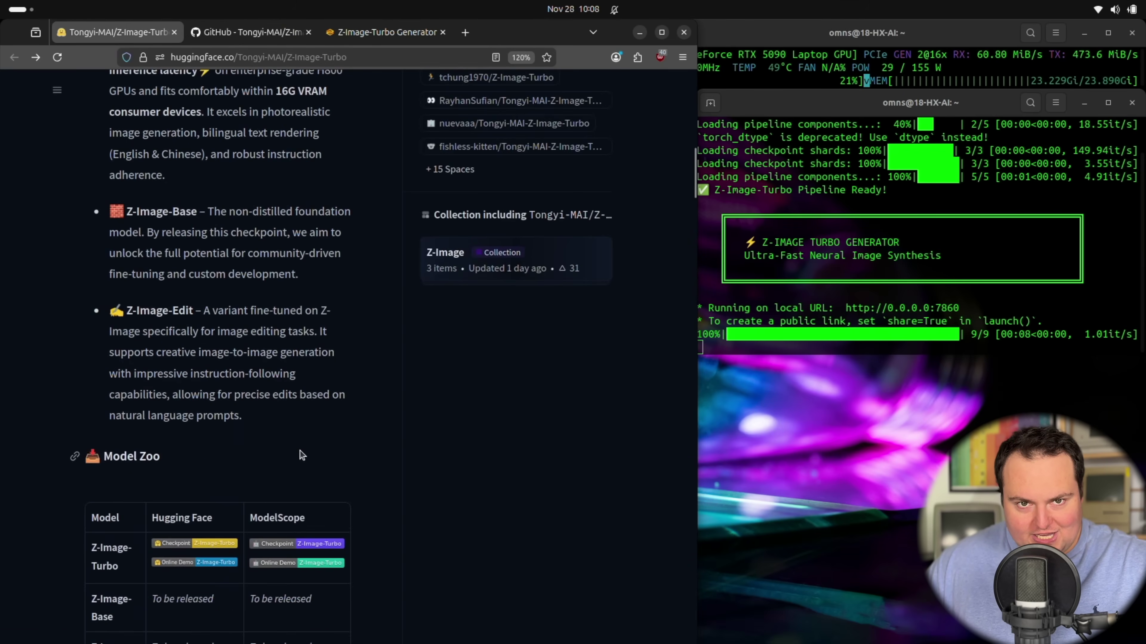
scroll(302, 455, up, 10)
scroll(299, 450, down, 4)
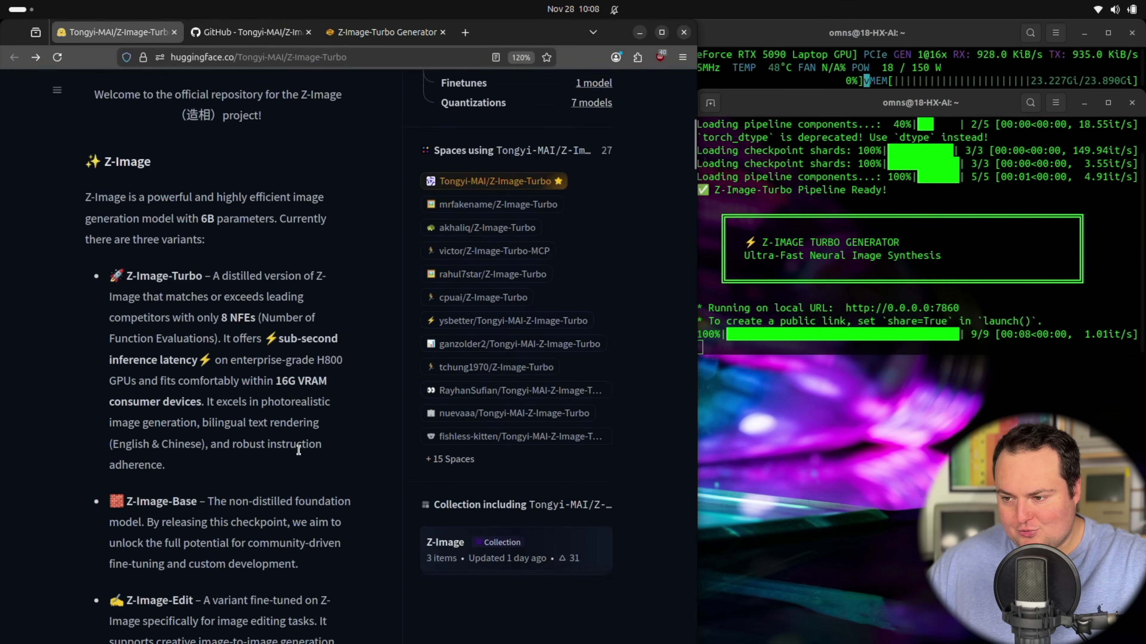
scroll(298, 449, down, 4)
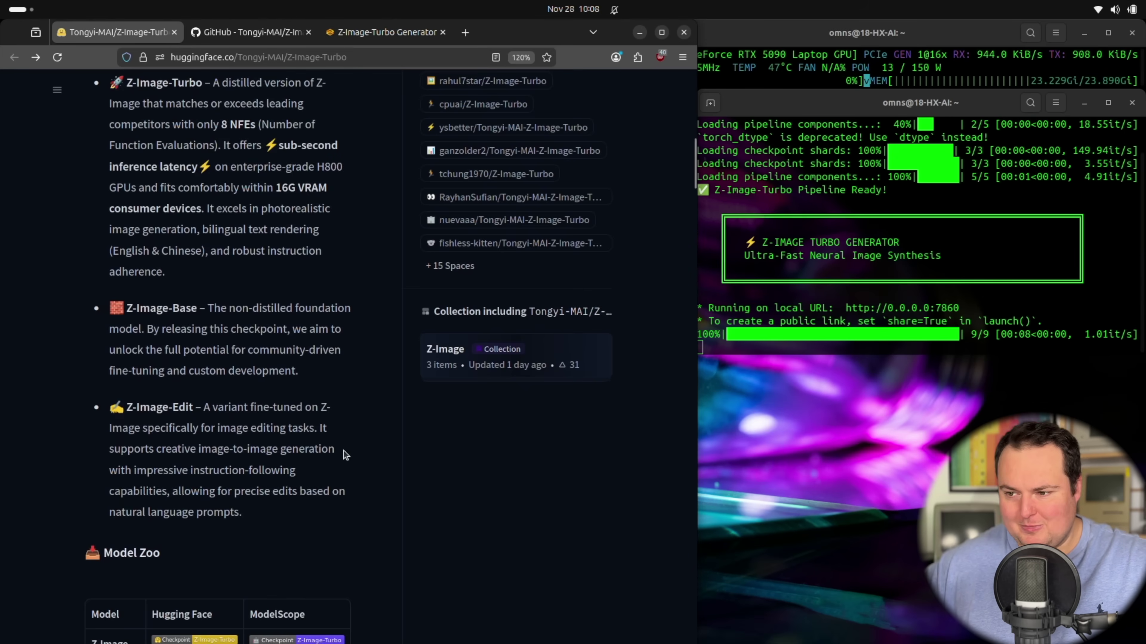
scroll(203, 262, down, 4)
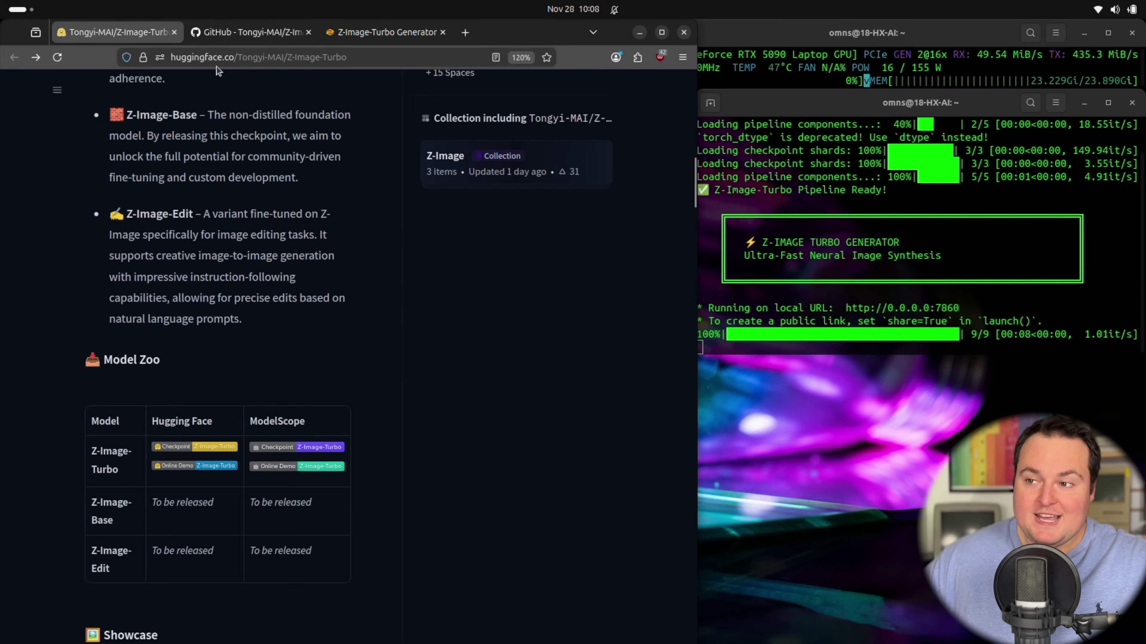
click(234, 33)
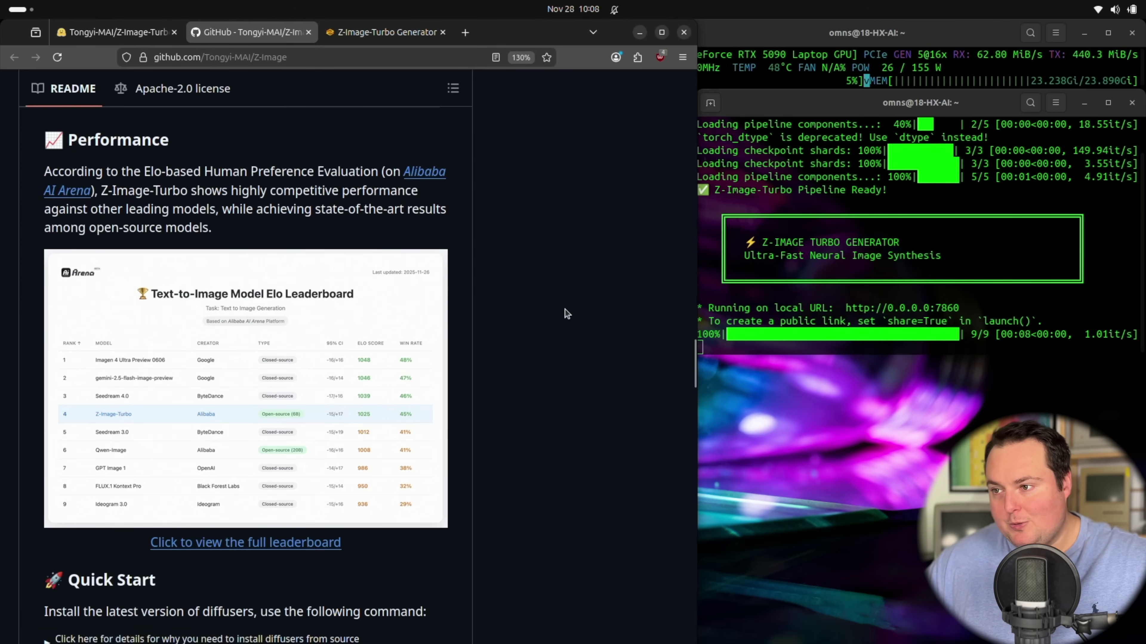
click(405, 35)
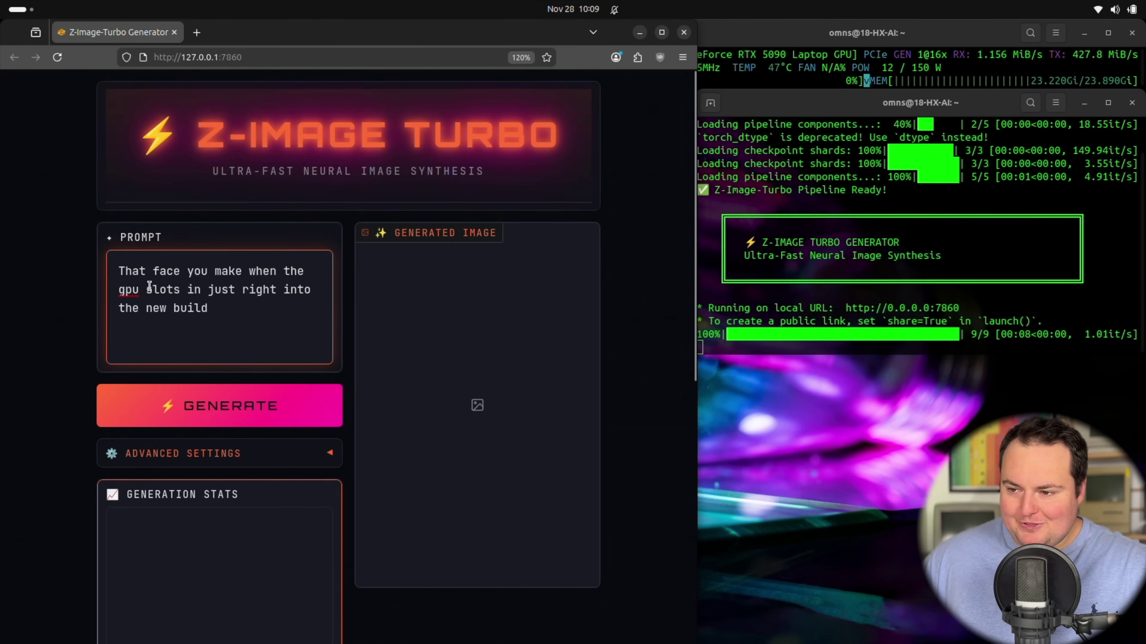
Step: Generate the motherboard image of the GPU slotting into the new build and inspect it full size
click(163, 395)
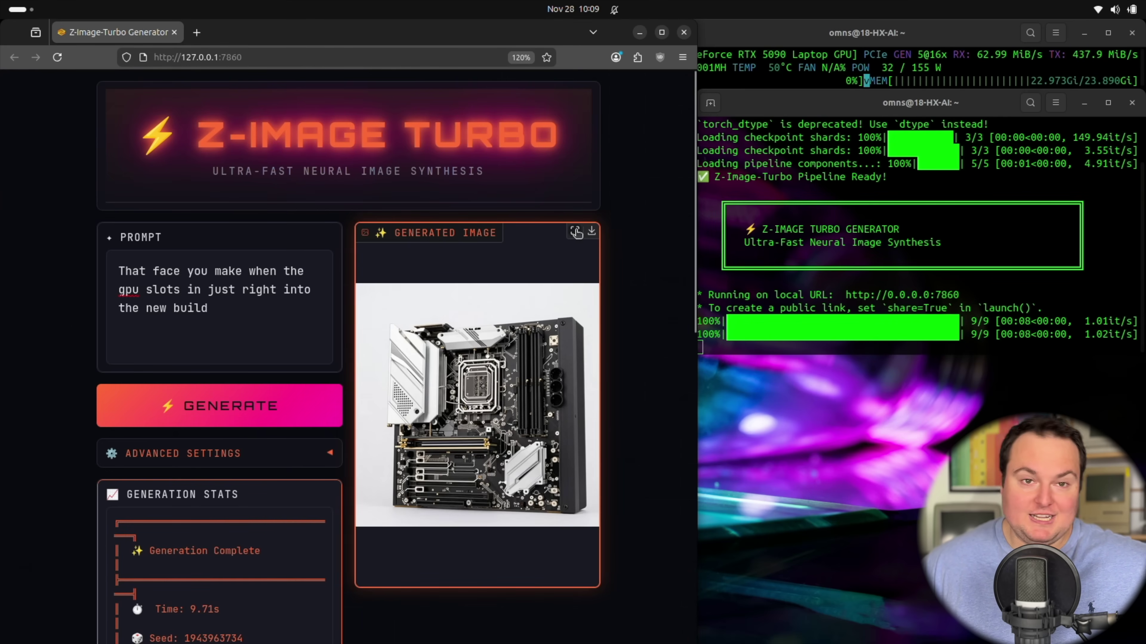
click(575, 231)
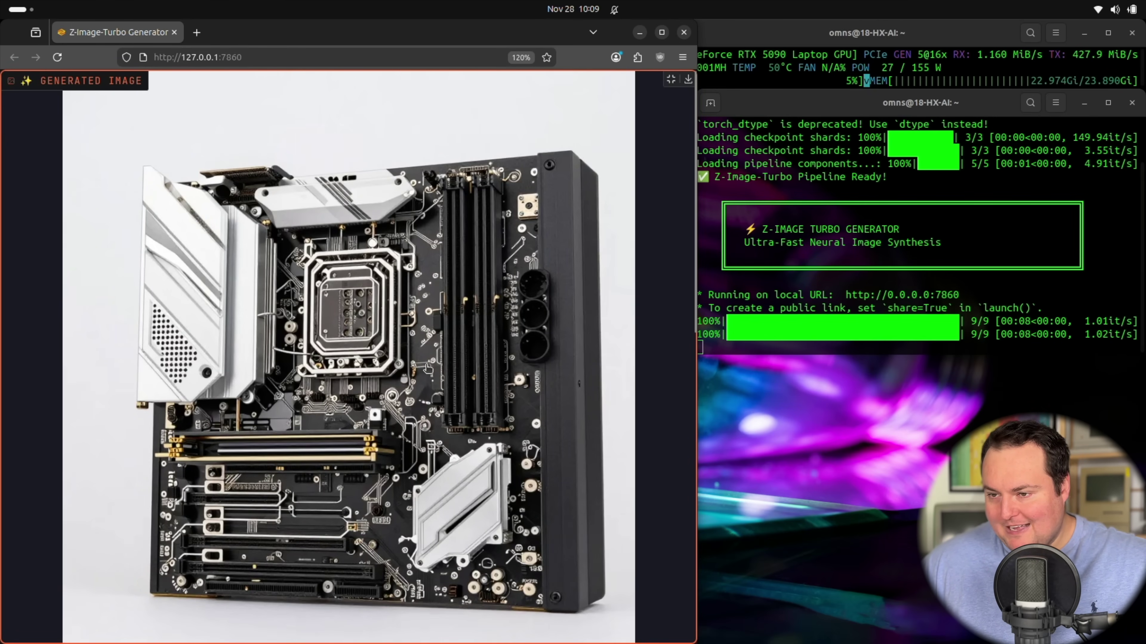
click(671, 80)
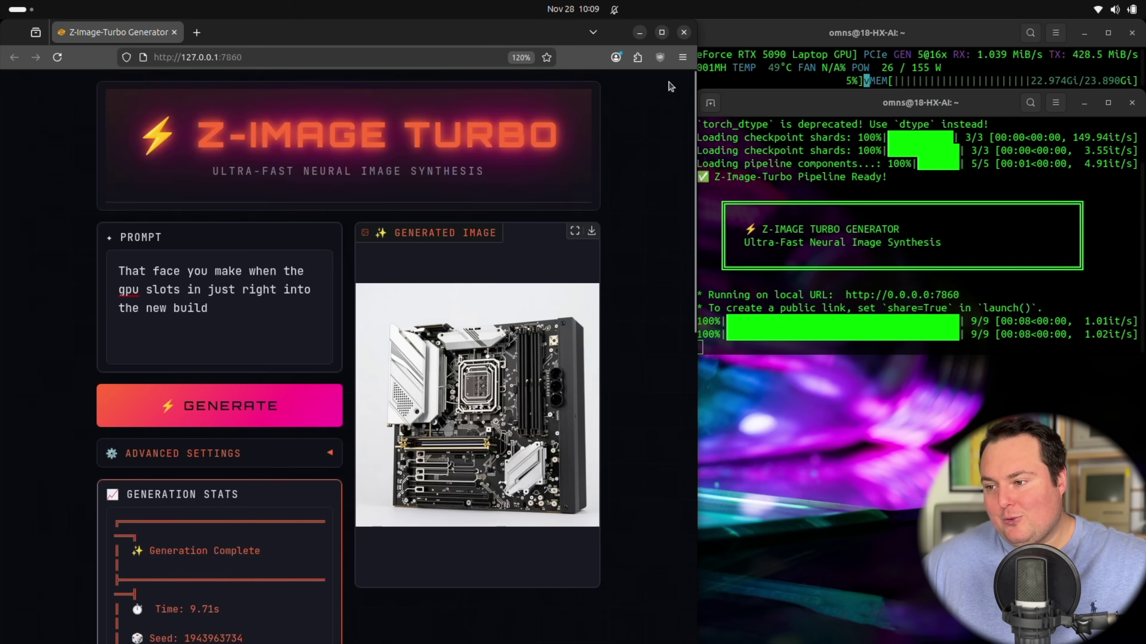
Step: Add ', POV PORTRAIT' to the prompt, check the face-in-CPU-socket result full size, then clear the prompt
click(310, 302)
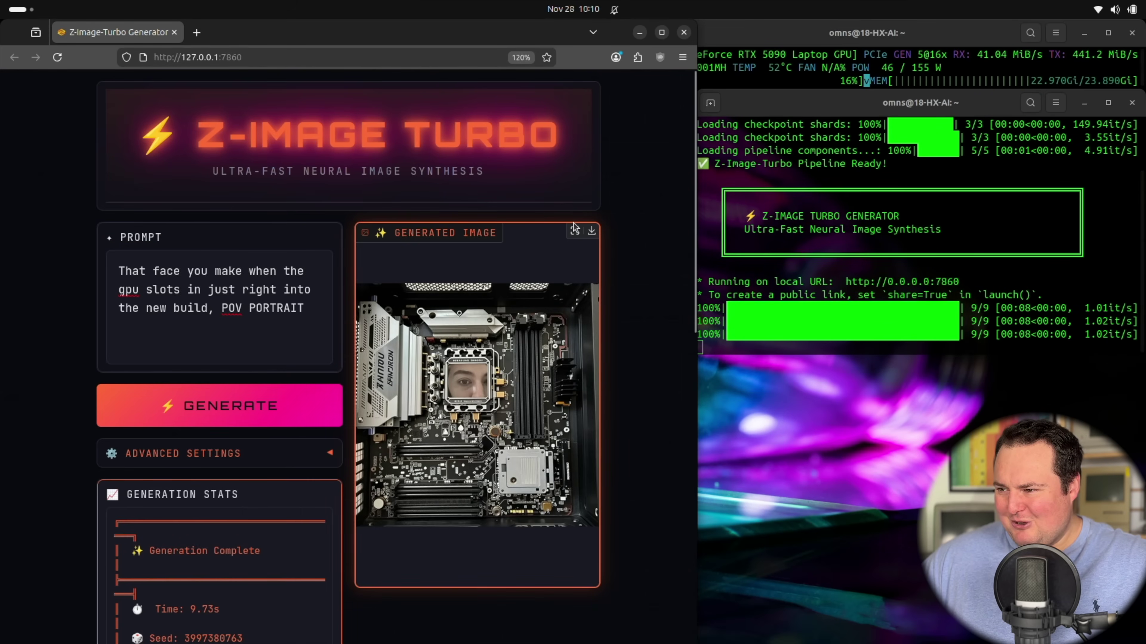
click(576, 230)
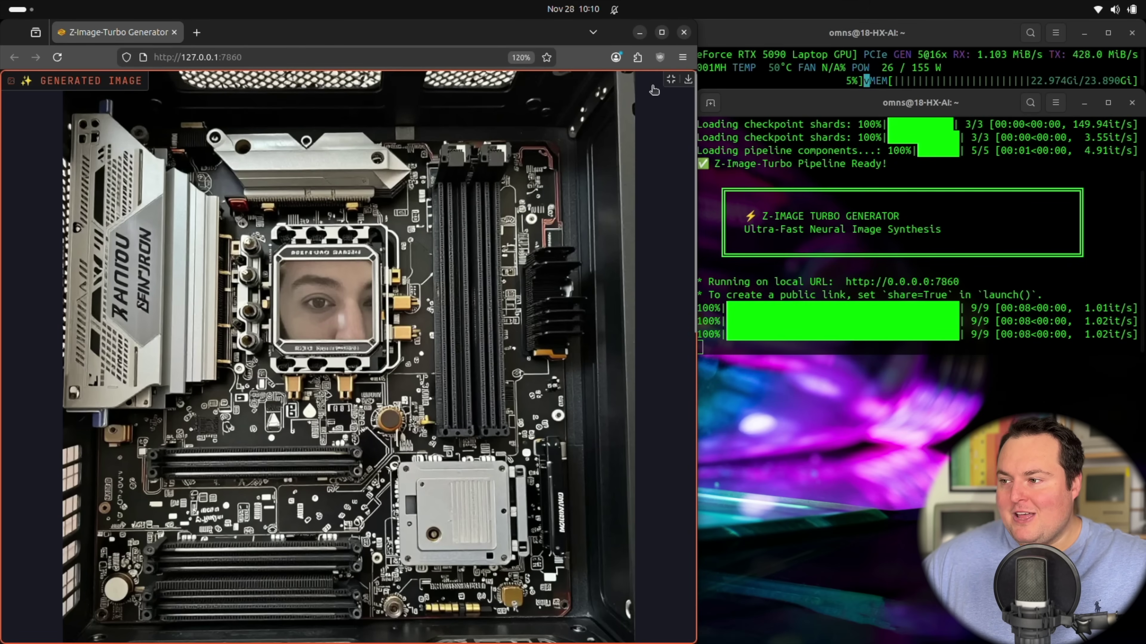
click(671, 80)
drag(306, 309, 88, 258)
key(BackSpace)
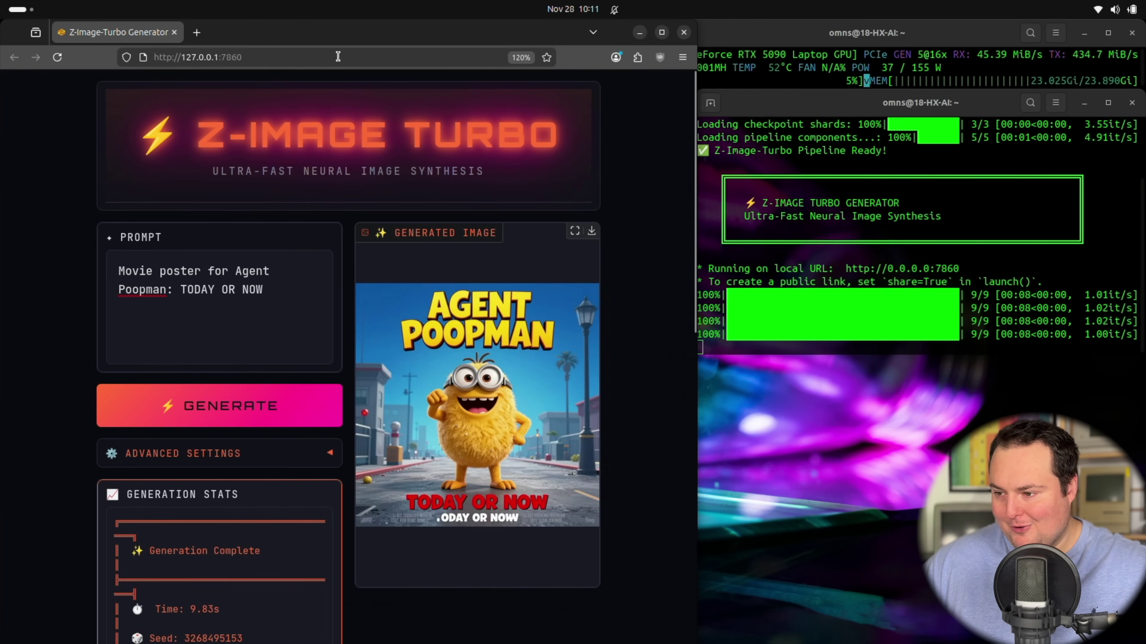
Step: Regenerate the Agent Poopman poster with ', HUMAN' and a 'human movie' version, viewing it full size
double_click(354, 36)
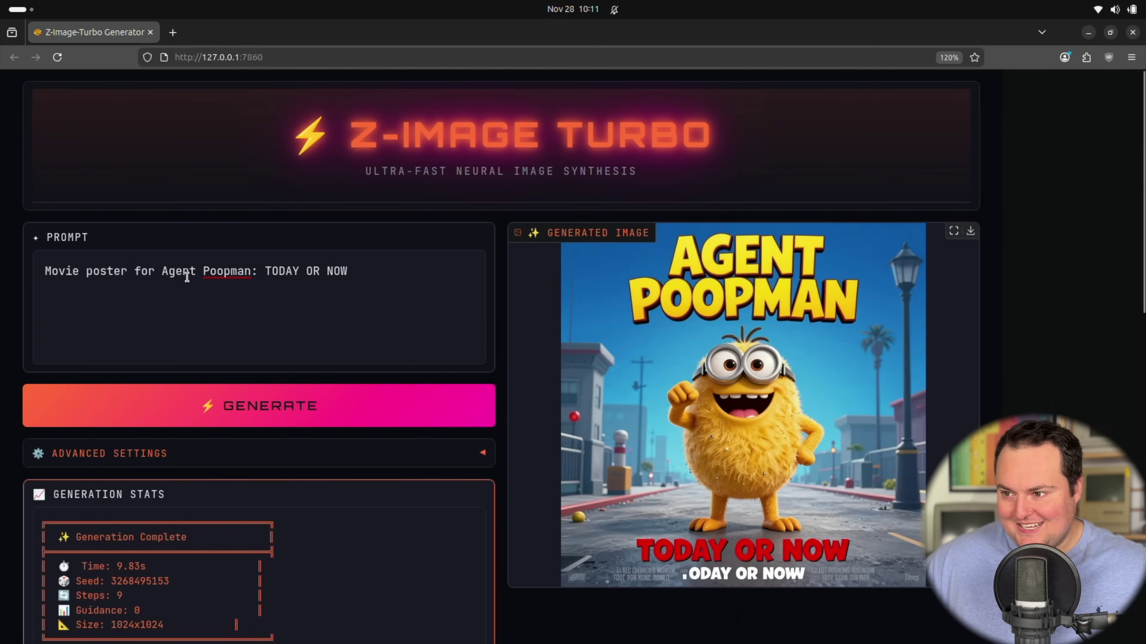
click(357, 273)
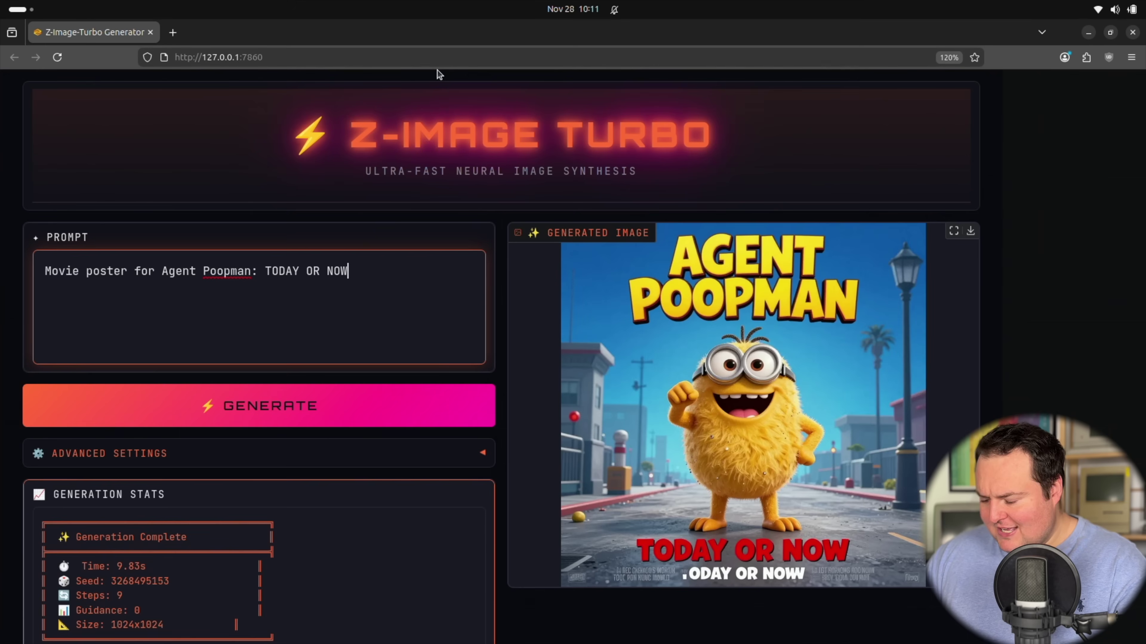
text(,)
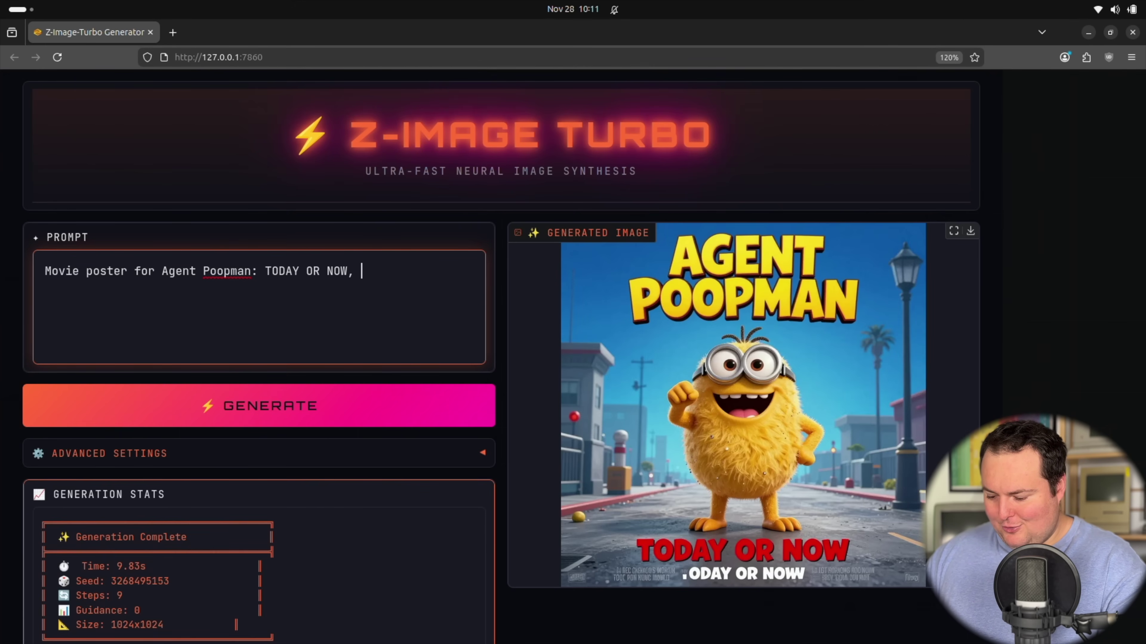
text( HUMAN)
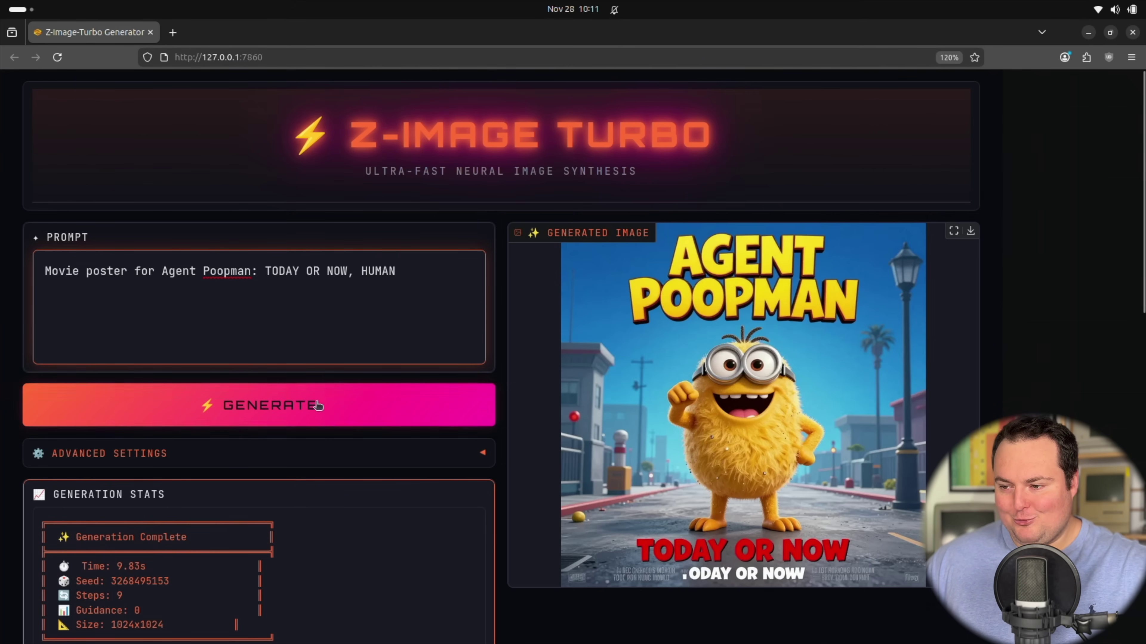
click(317, 405)
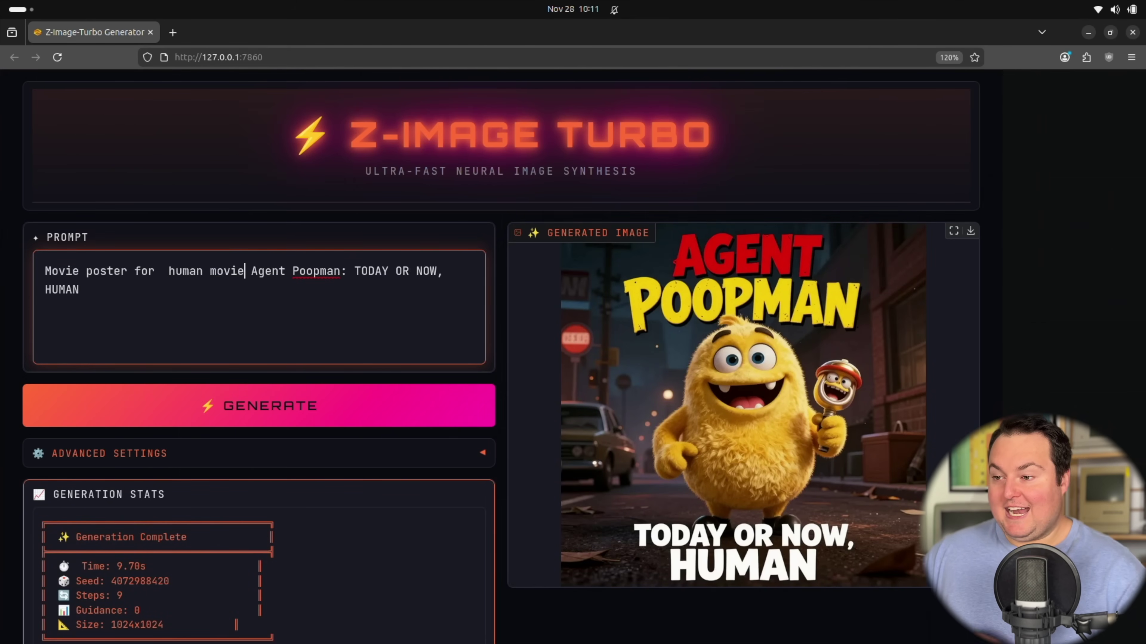
click(289, 410)
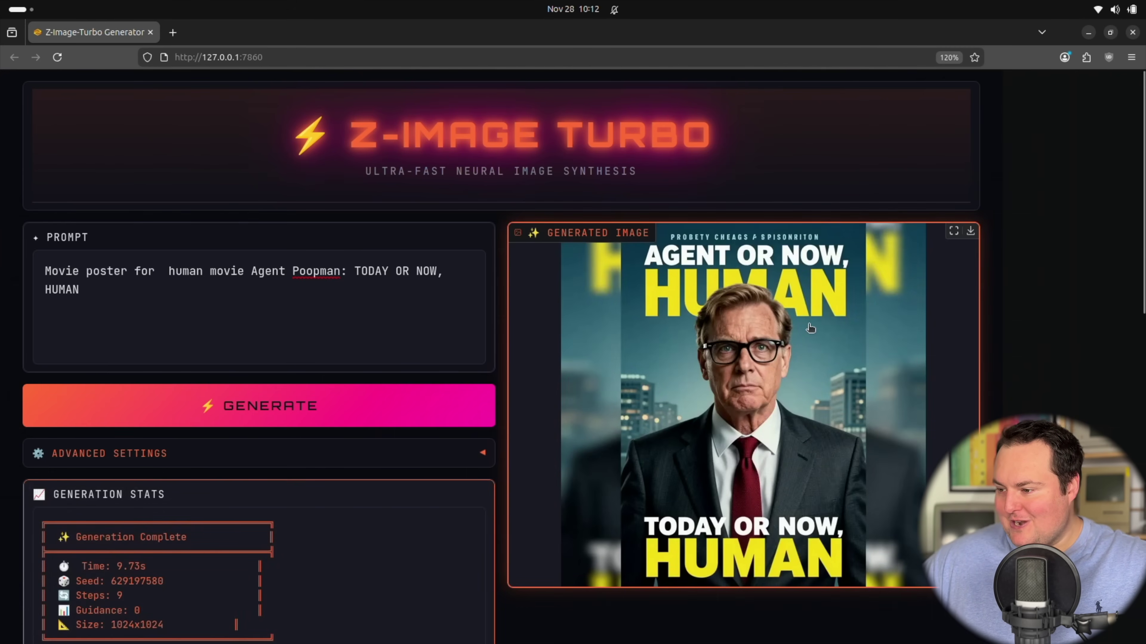
click(955, 231)
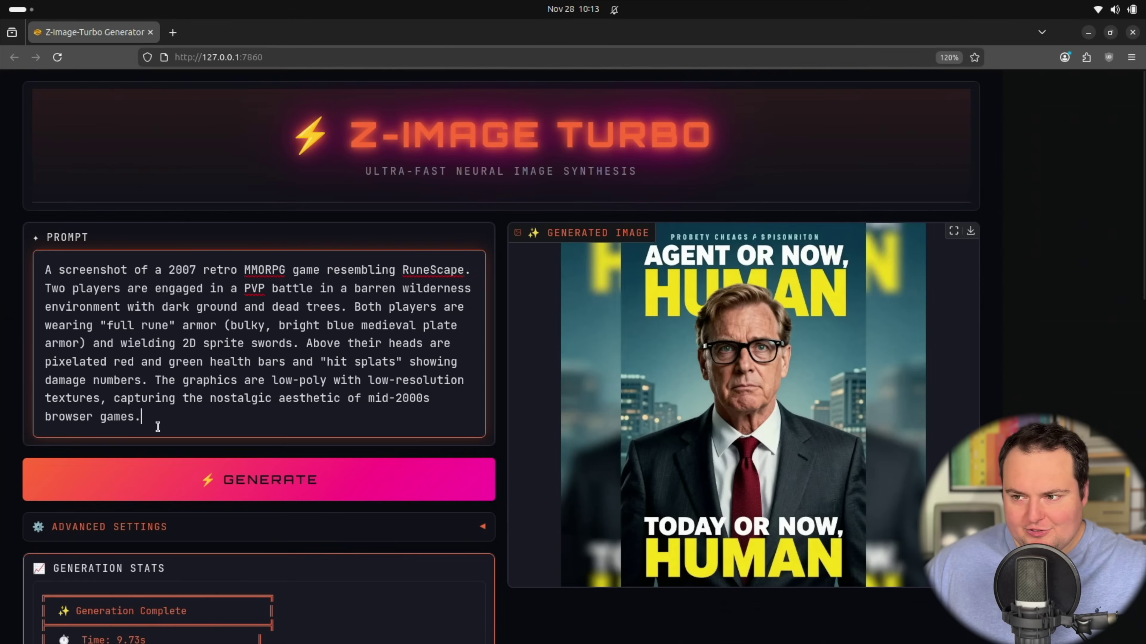
Step: Render the RuneScape PvP scene of two blue rune knights duelling and inspect it full size
click(237, 478)
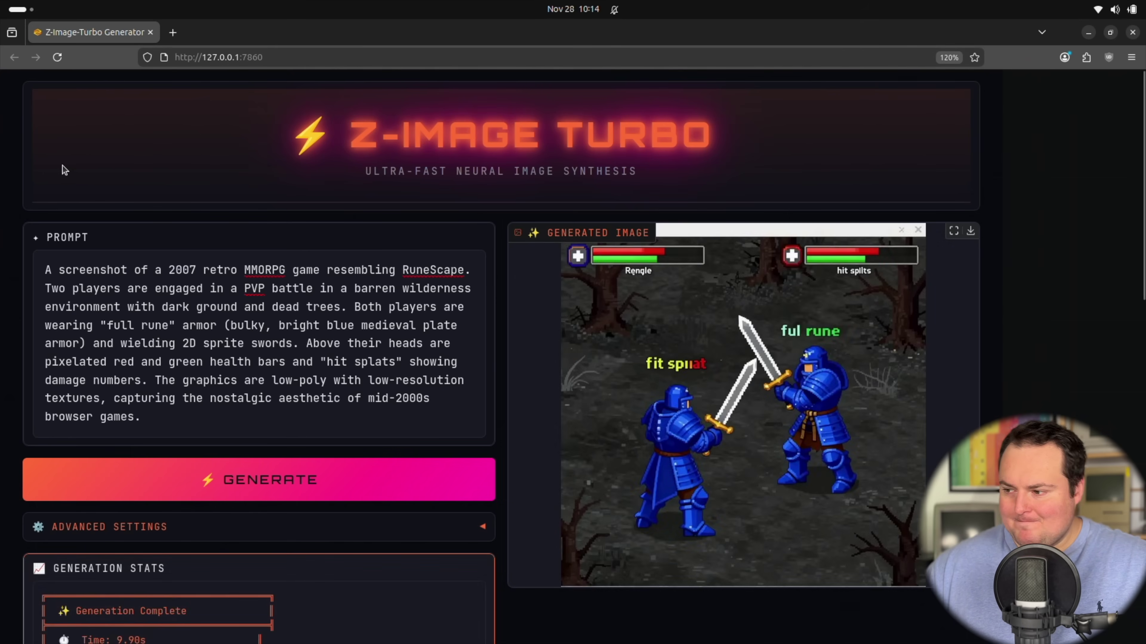
double_click(914, 29)
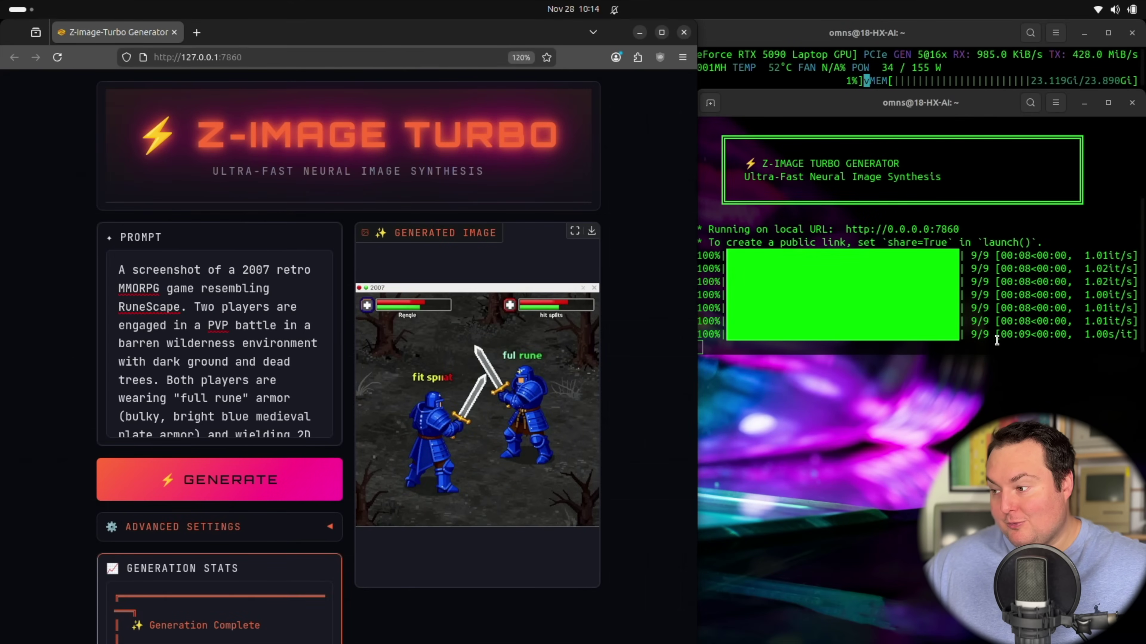
double_click(394, 36)
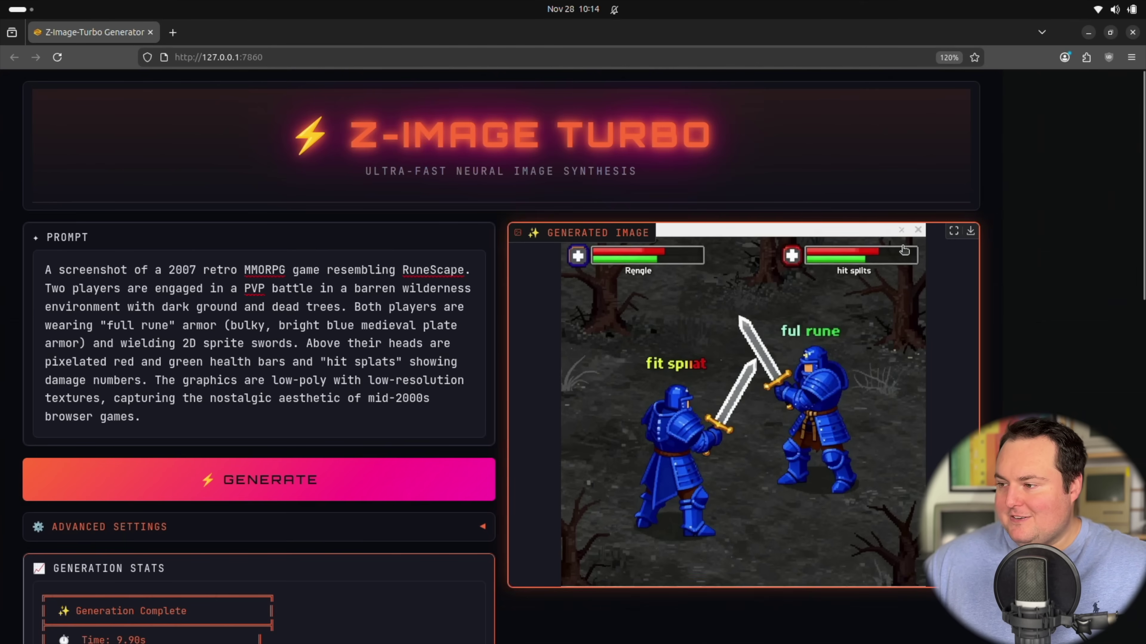
click(953, 230)
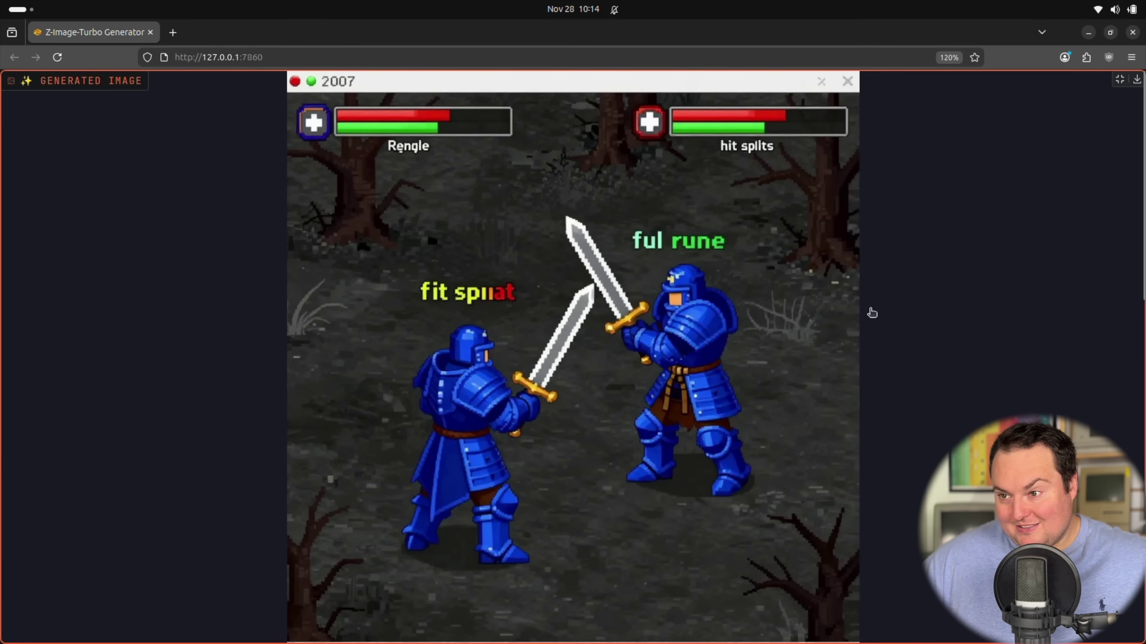
click(1120, 81)
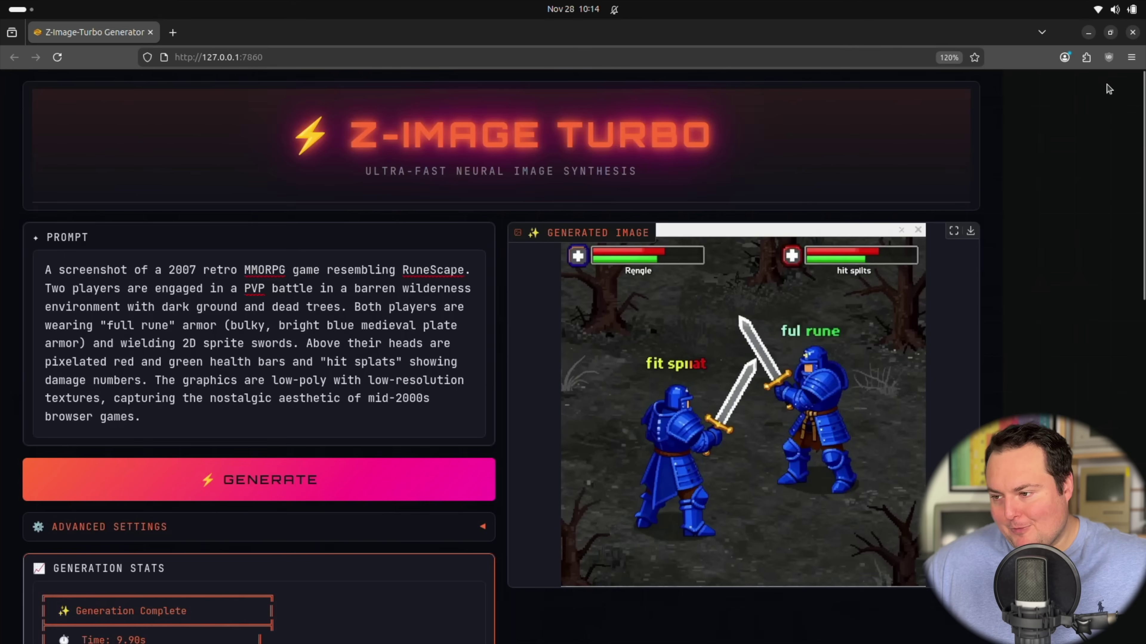
Step: Replace the RuneScape prompt and view the resulting Agent Poopman: Flush Twice poster full size
drag(173, 413, 1, 274)
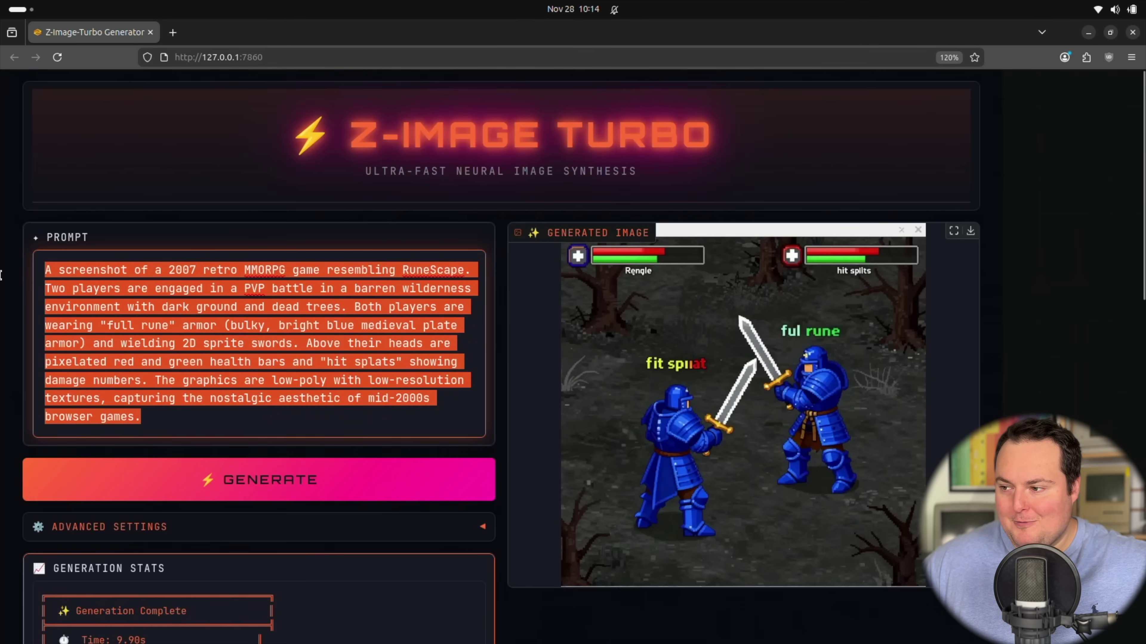
key(BackSpace)
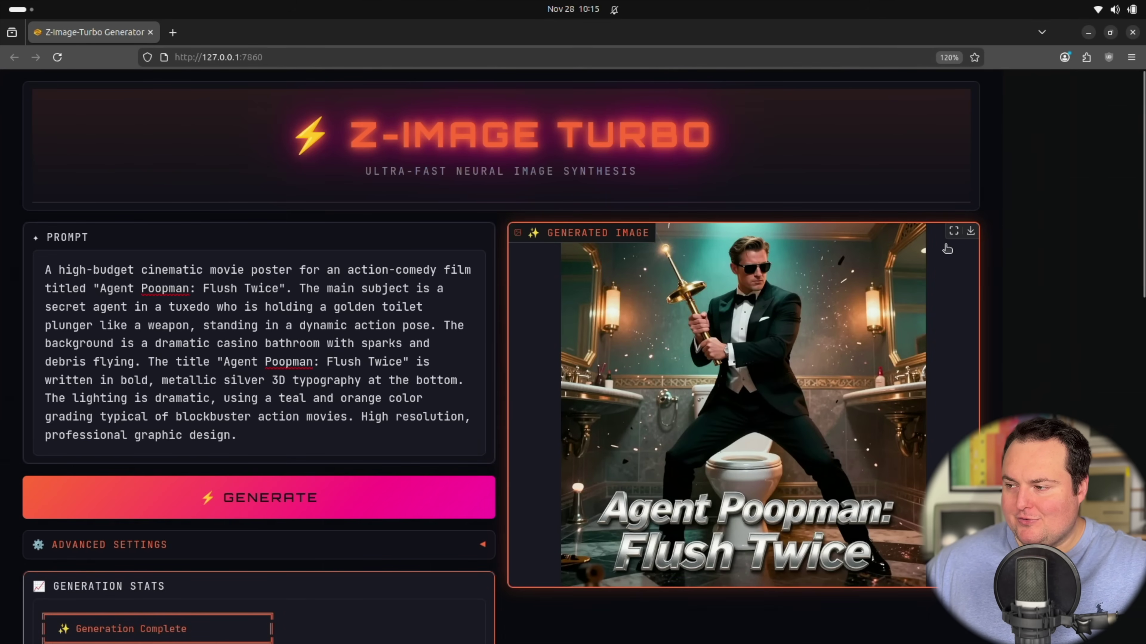
click(953, 230)
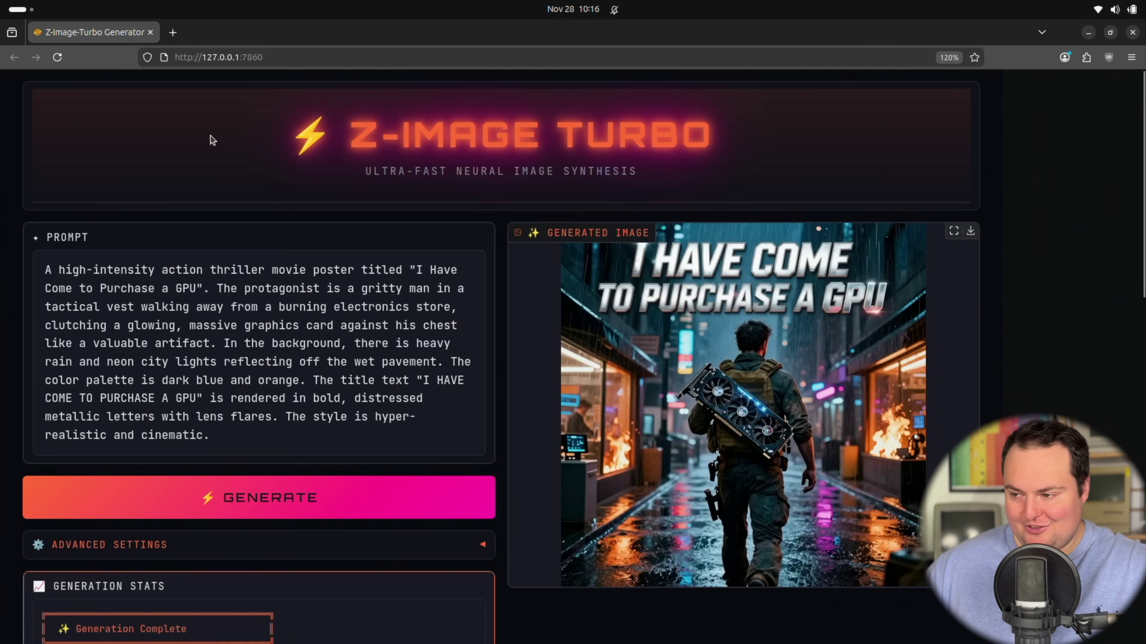
Step: Inspect the rainy neon-street 'I Have Come to Purchase a GPU' poster full size
click(953, 232)
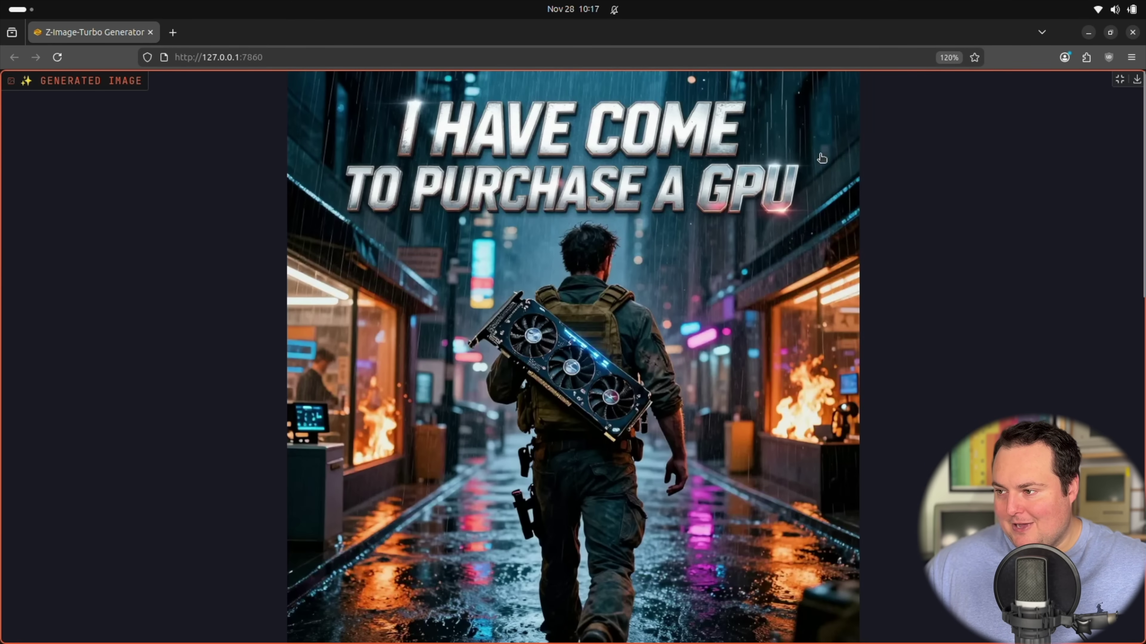
click(1119, 80)
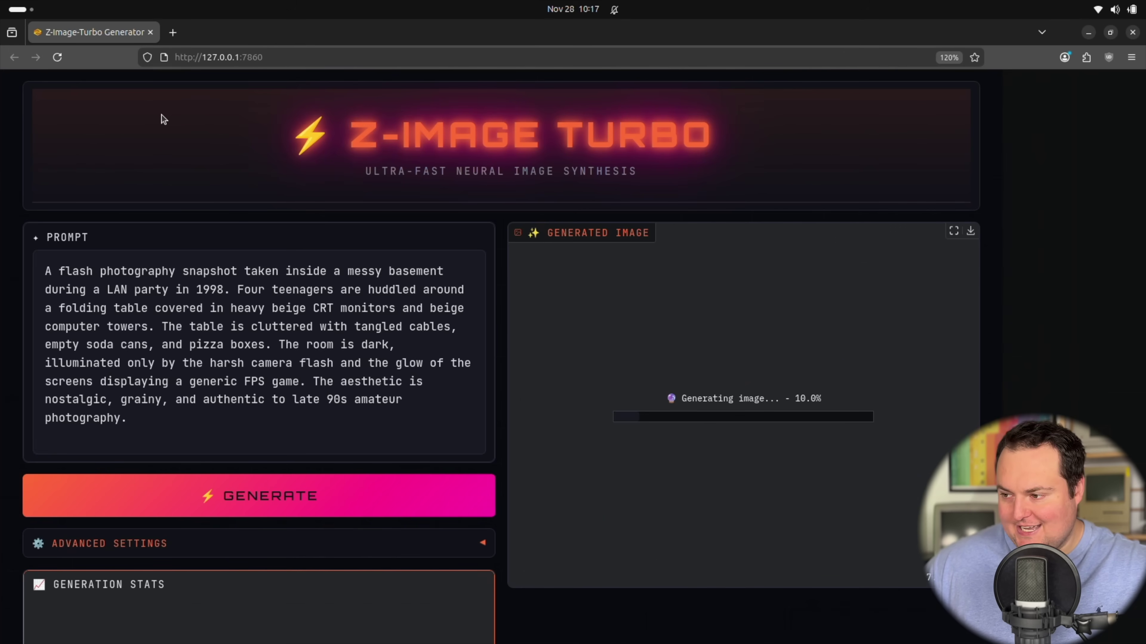
Step: View the finished 1998 basement LAN-party flash snapshot at full size
click(953, 230)
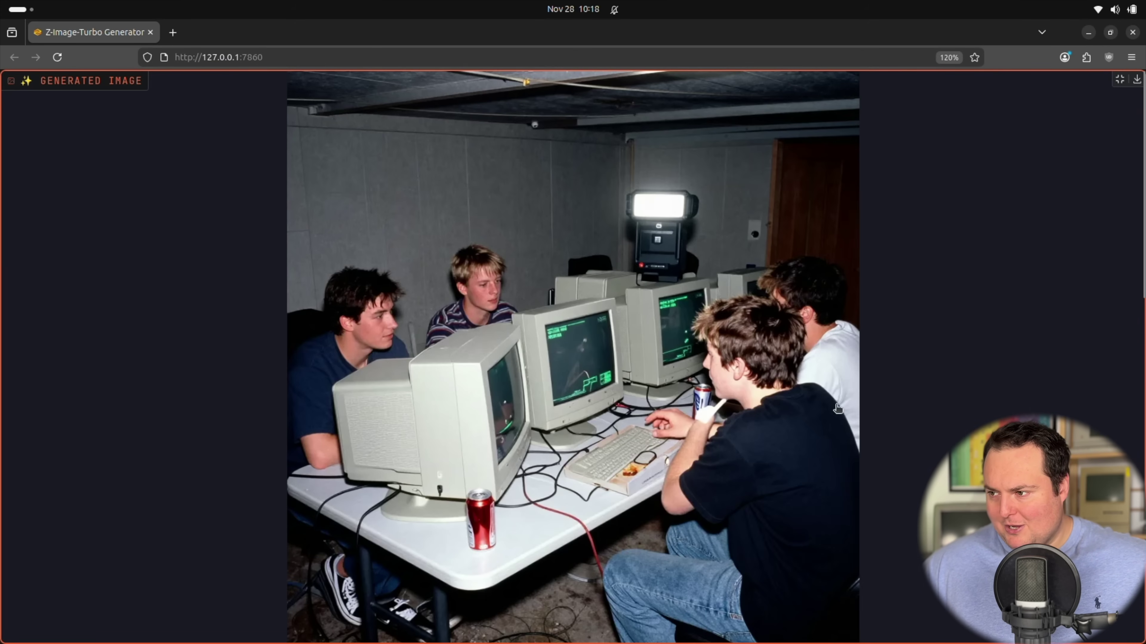
Step: Generate the dinner-table portrait with the shocked woman, review it full size, then return to the prompt box
key(Escape)
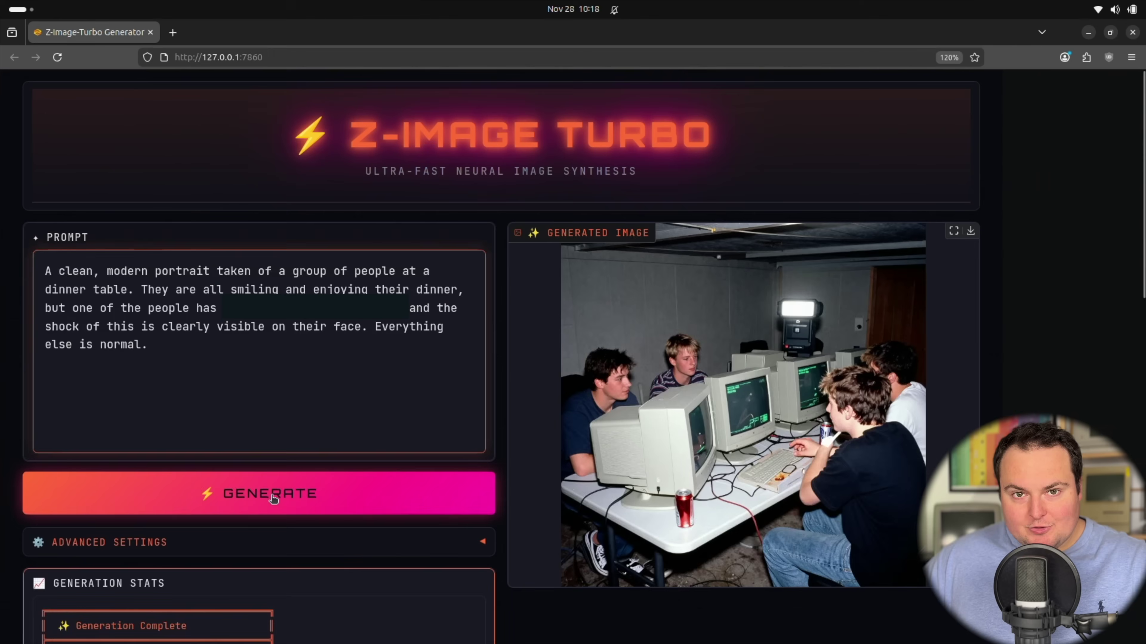
click(273, 498)
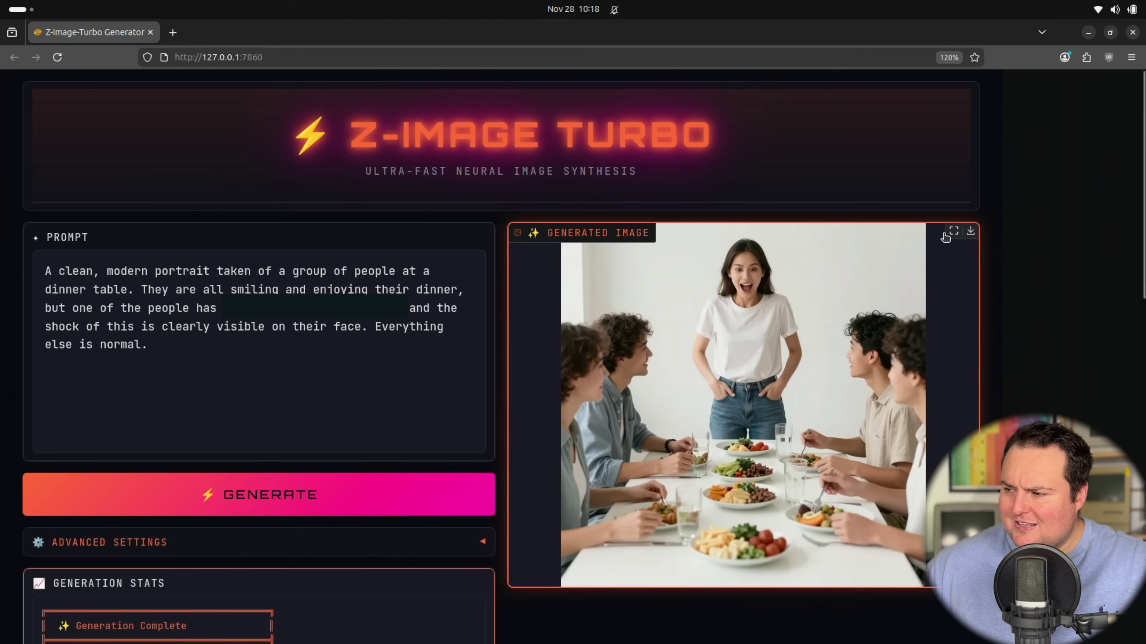
click(953, 233)
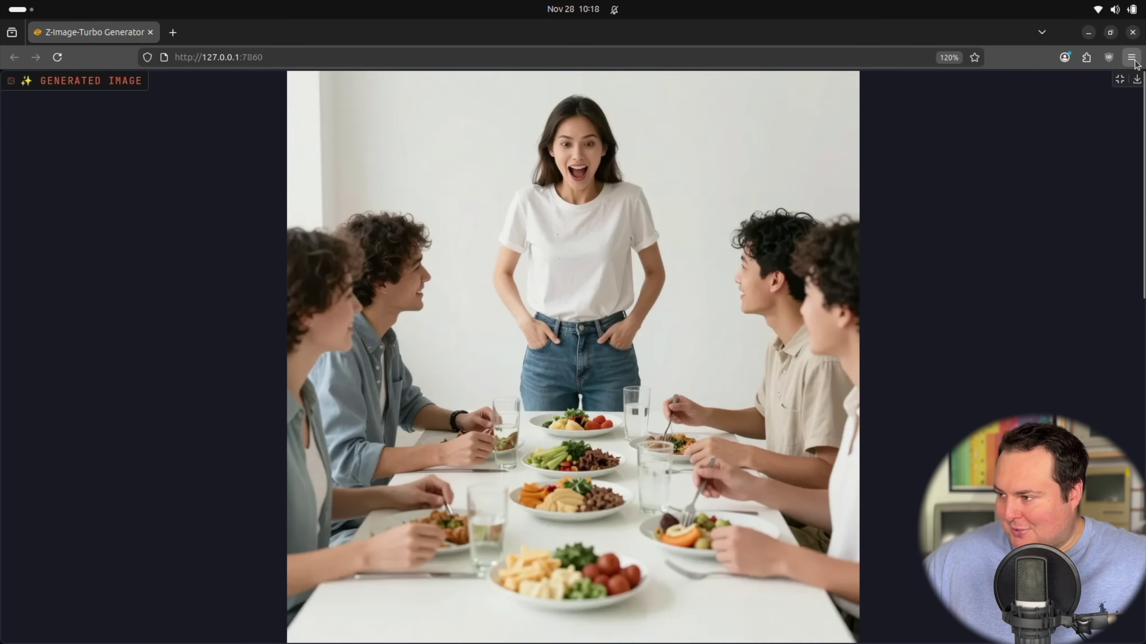
click(1121, 82)
click(138, 271)
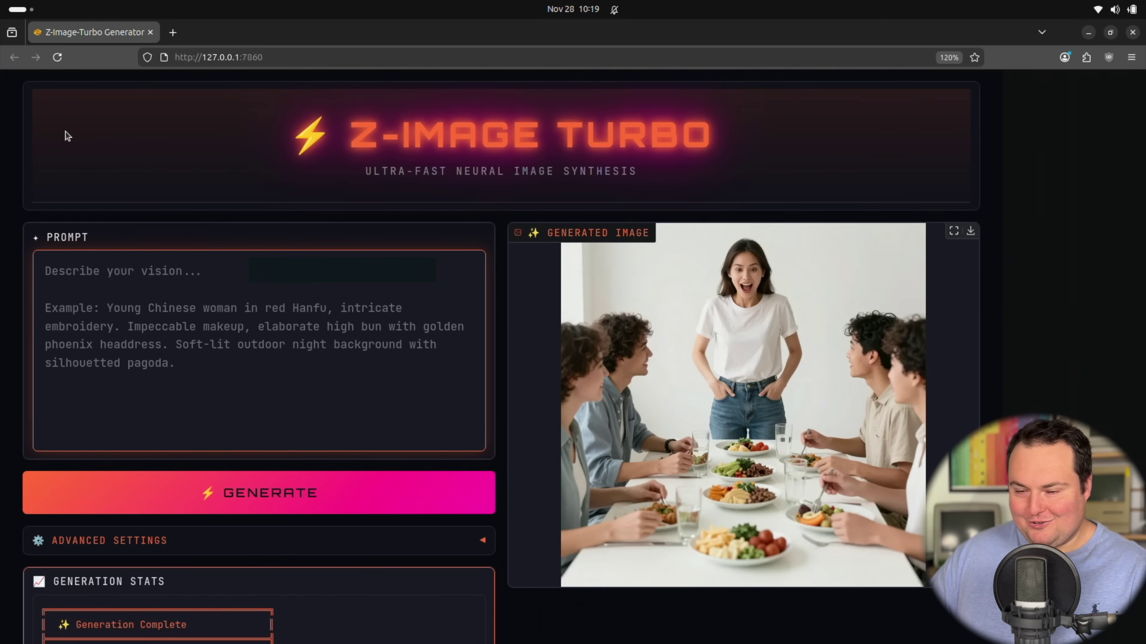
Step: Paste a new prompt, generate it, and view the robot-and-man image full size
text(A movie poster for the movie:)
key(Return)
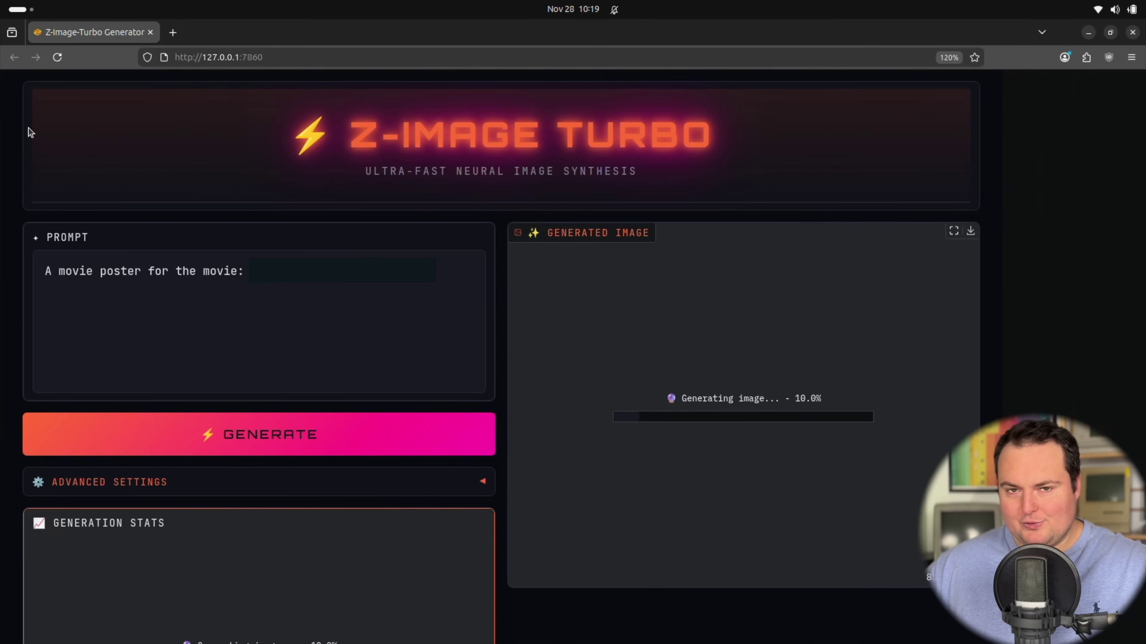
click(953, 231)
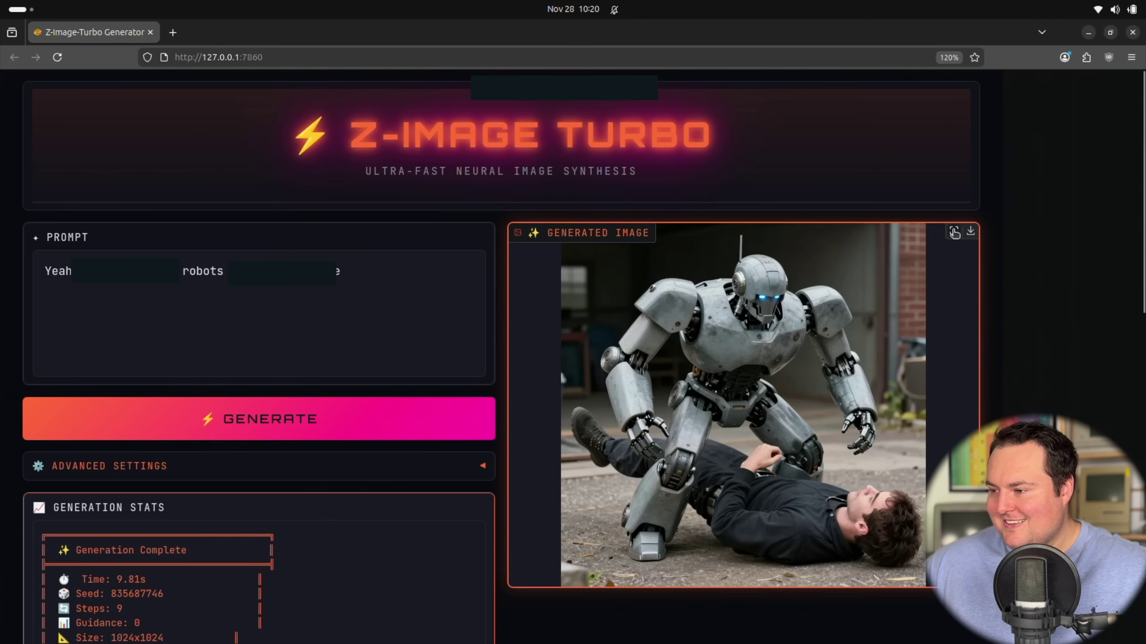
click(954, 231)
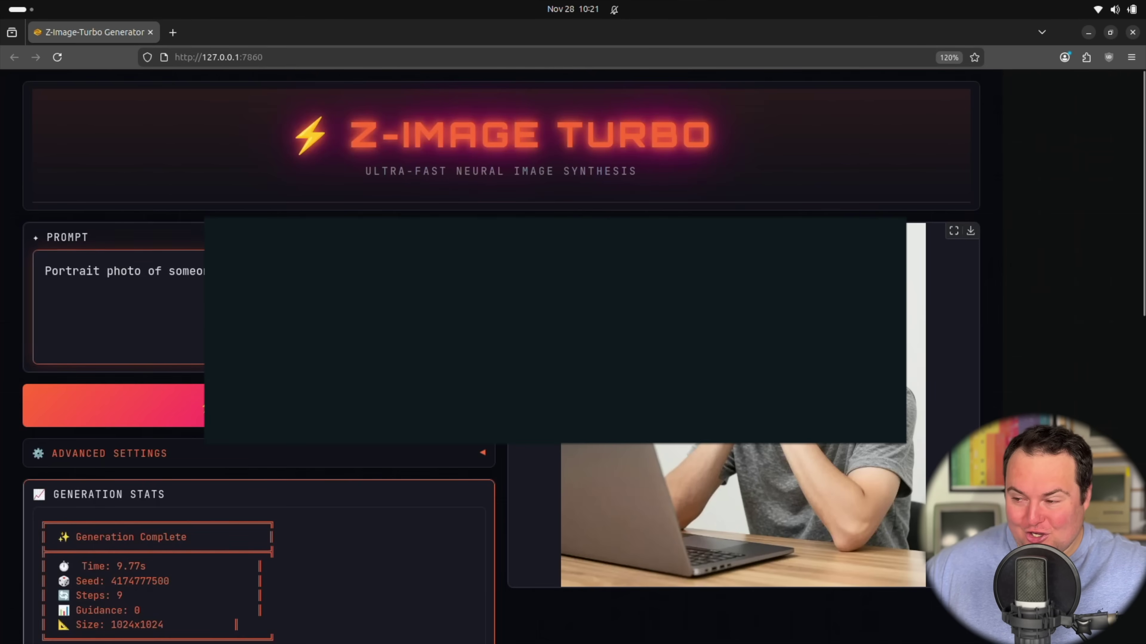
Step: Delete the old portrait prompt and reload the page to clear previous results
key(ctrl+a)
key(BackSpace)
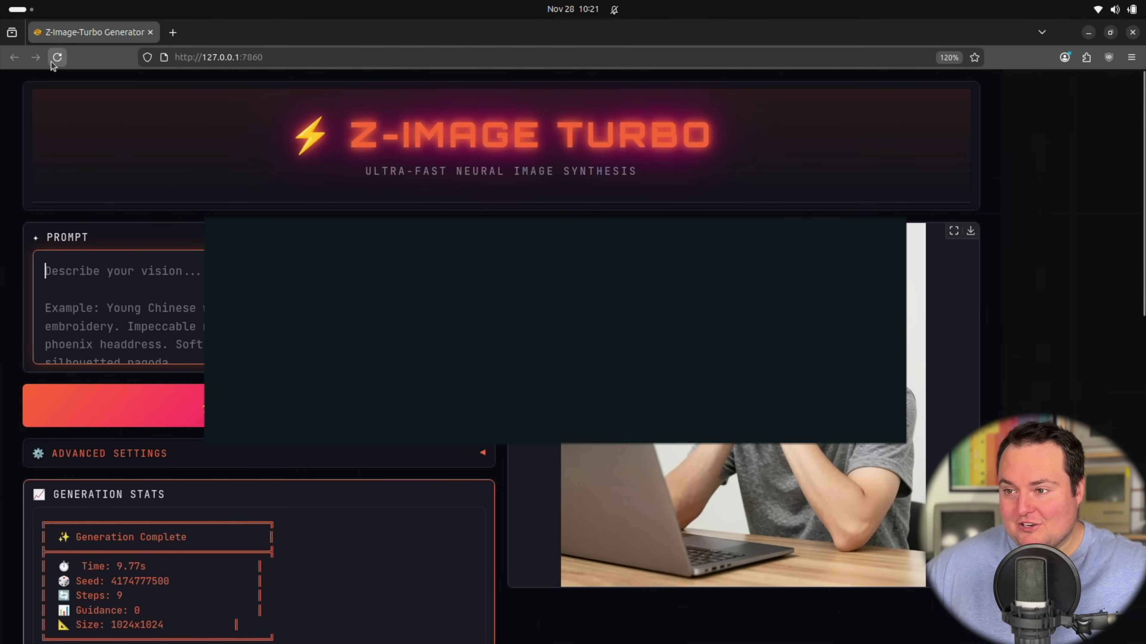
click(57, 57)
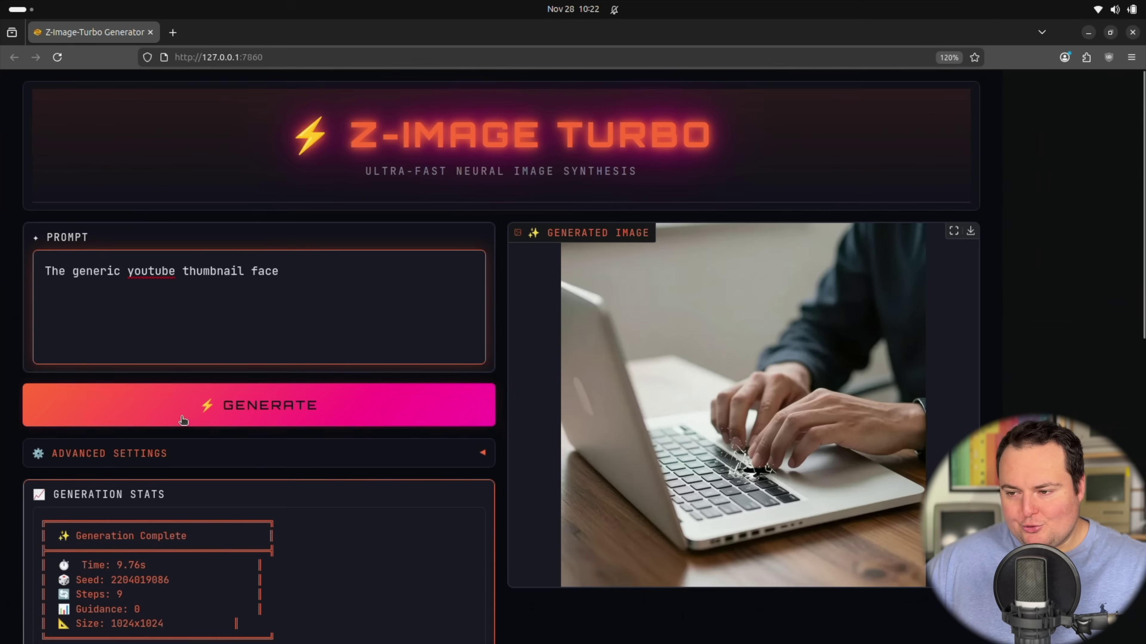
Step: Generate the YouTube thumbnail face prompt, then change 'face' to 'facial expression' and regenerate
click(178, 409)
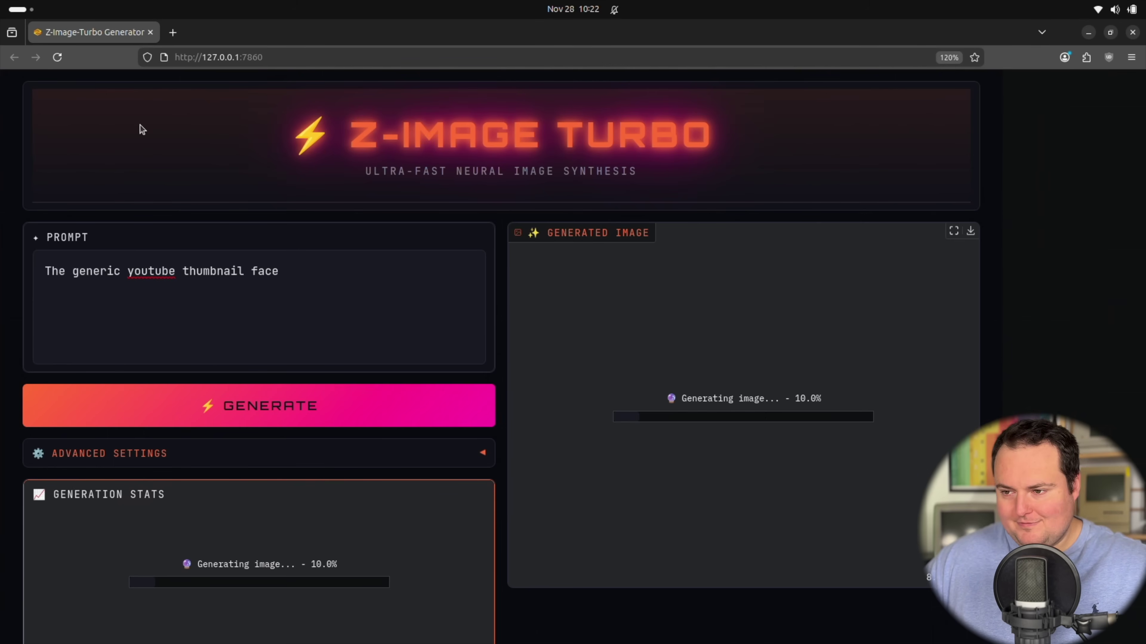
click(319, 271)
key(BackSpace)
text(ial expression)
click(318, 399)
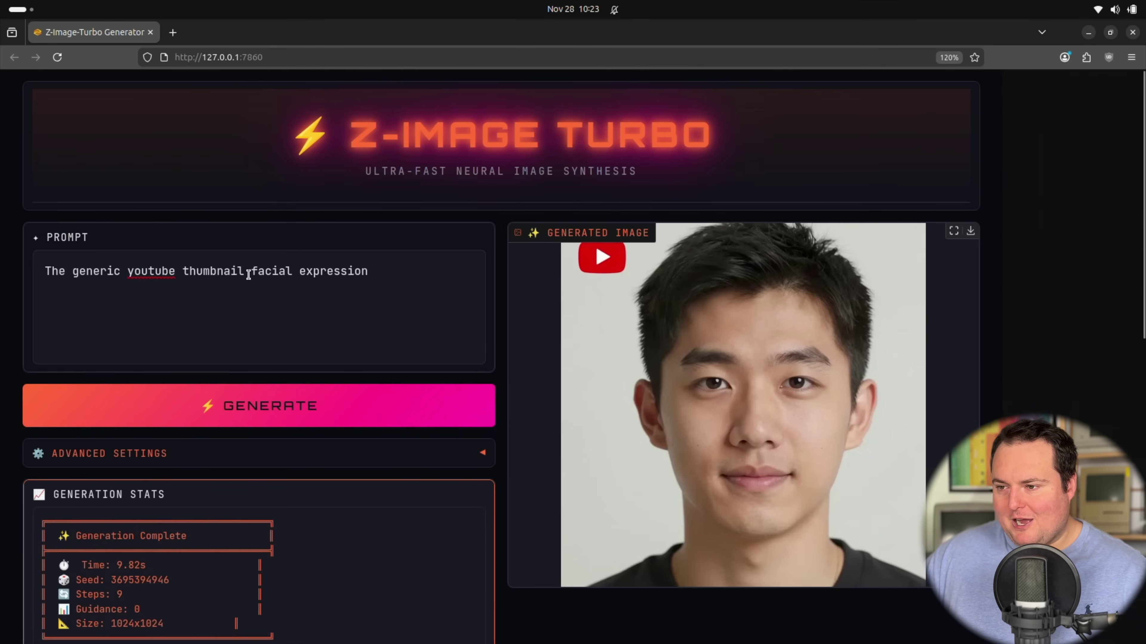
Step: Insert 'surprised' before 'facial expression' and regenerate the thumbnail face image
click(251, 272)
text(surpri)
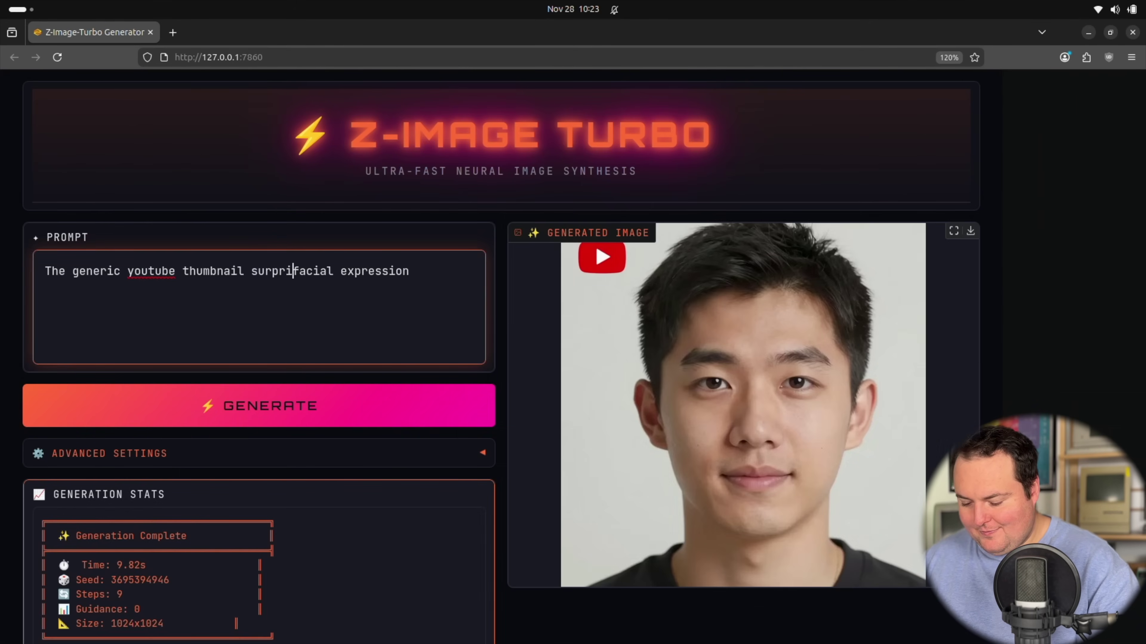
text(sed)
click(405, 422)
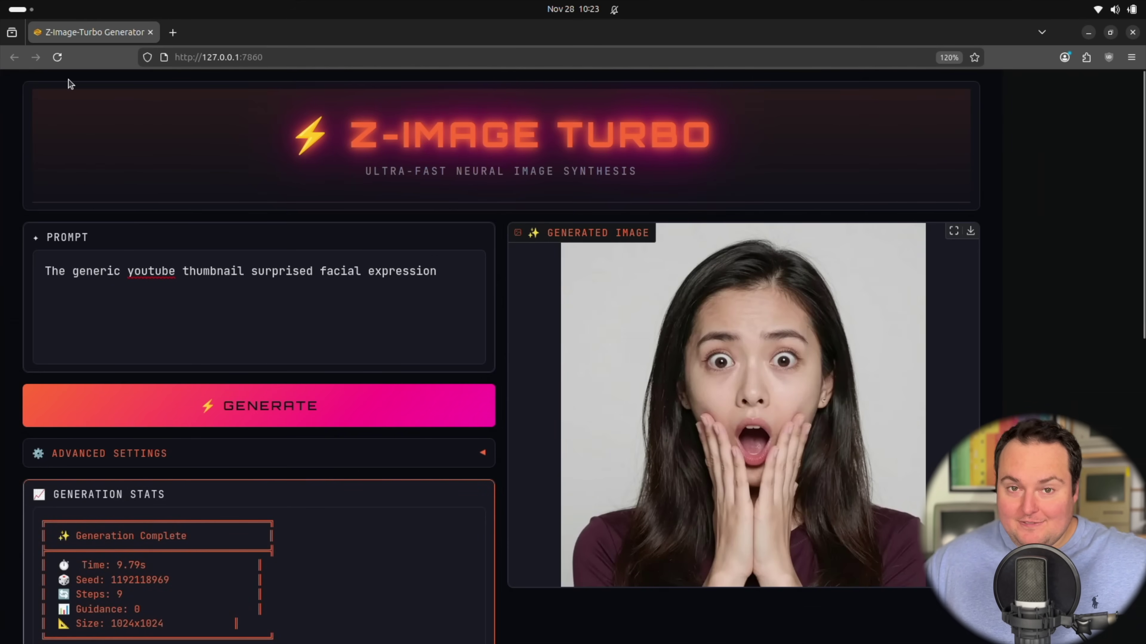
drag(451, 289, 90, 208)
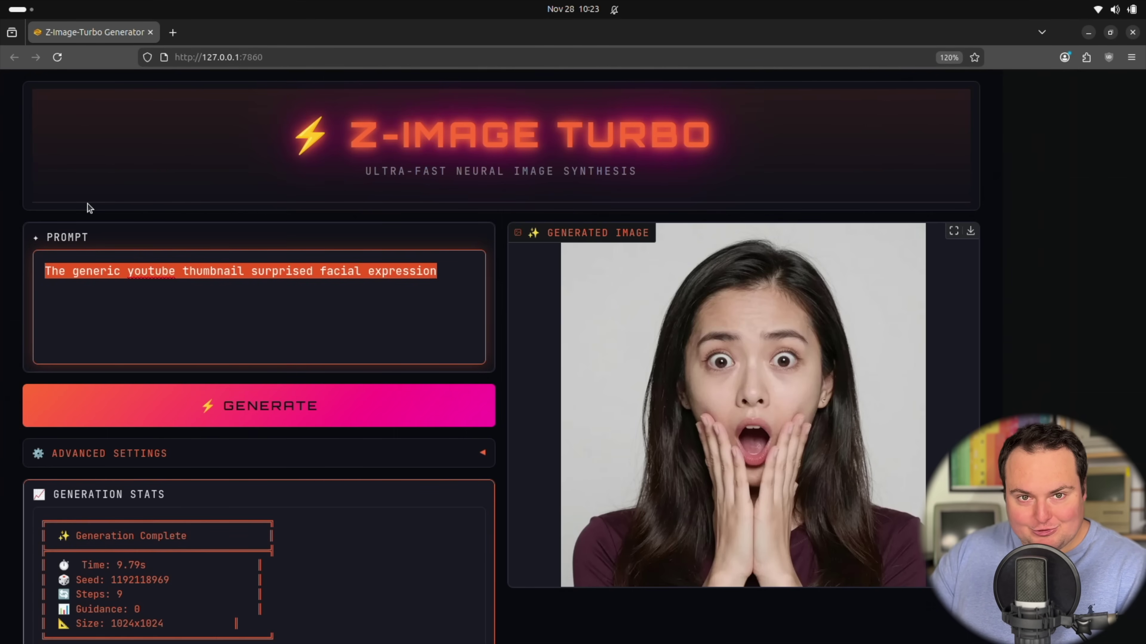
Step: Generate the 1989 JOHNNY-BOT 49 story prompt and inspect the two-panel result full size
text(T)
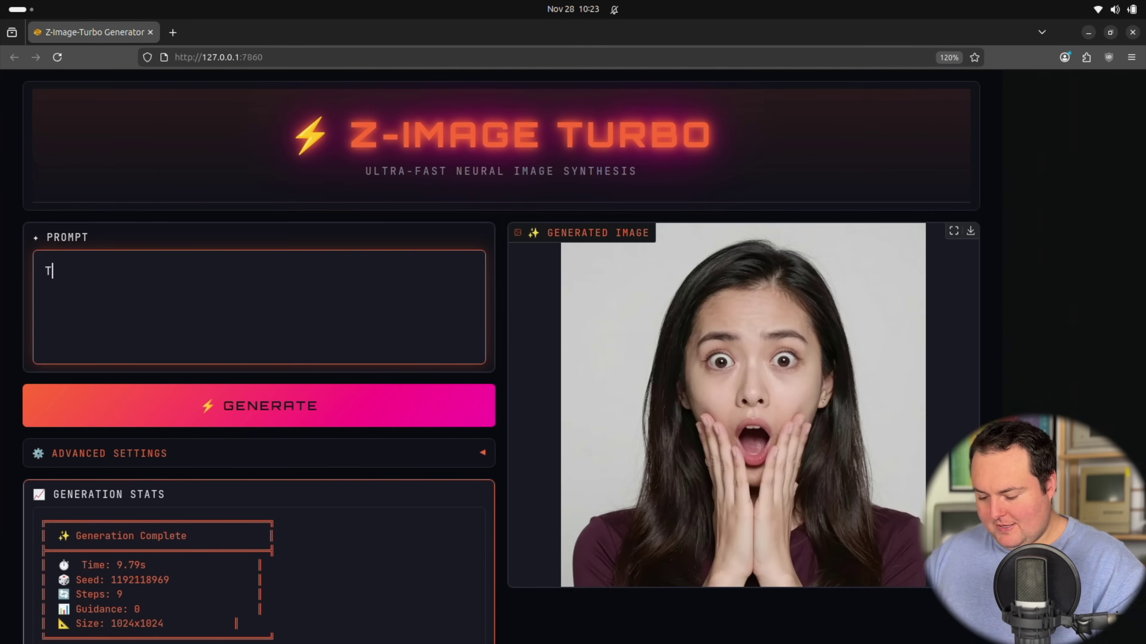
text(he year is 1989, Stevie Slappis has made a fortune, but his heart still lingers for the one he left behind on a job in Austin, Texas. Stevie is faced with a decision, does he return to find his lost love, JOHNNY-BOT 49, or stay in France and continue the job he set out to do.)
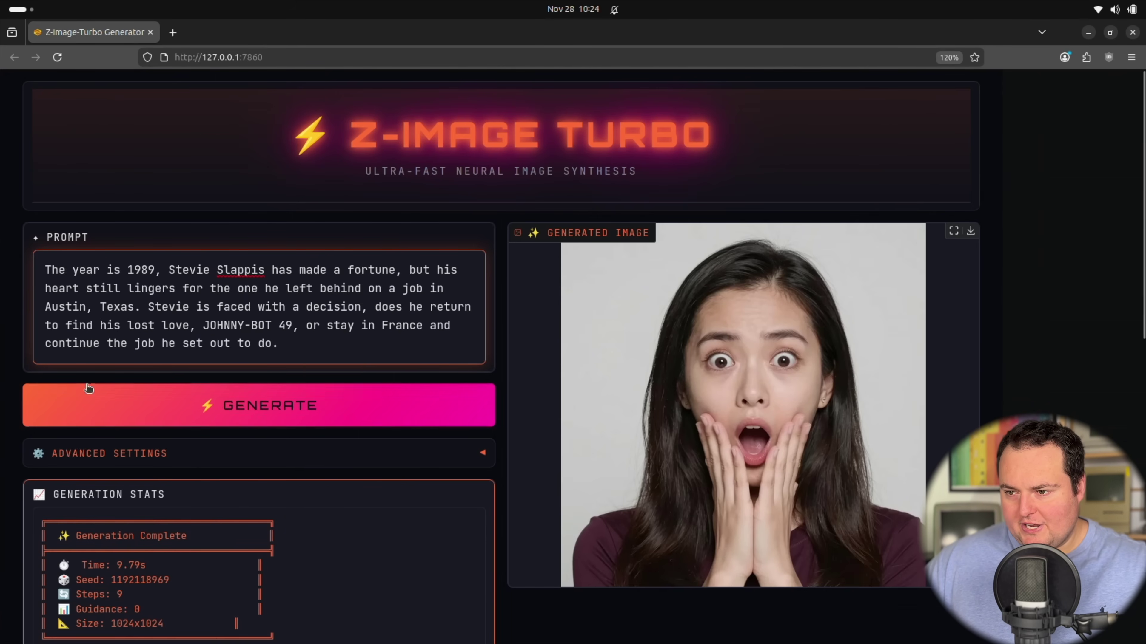
click(90, 413)
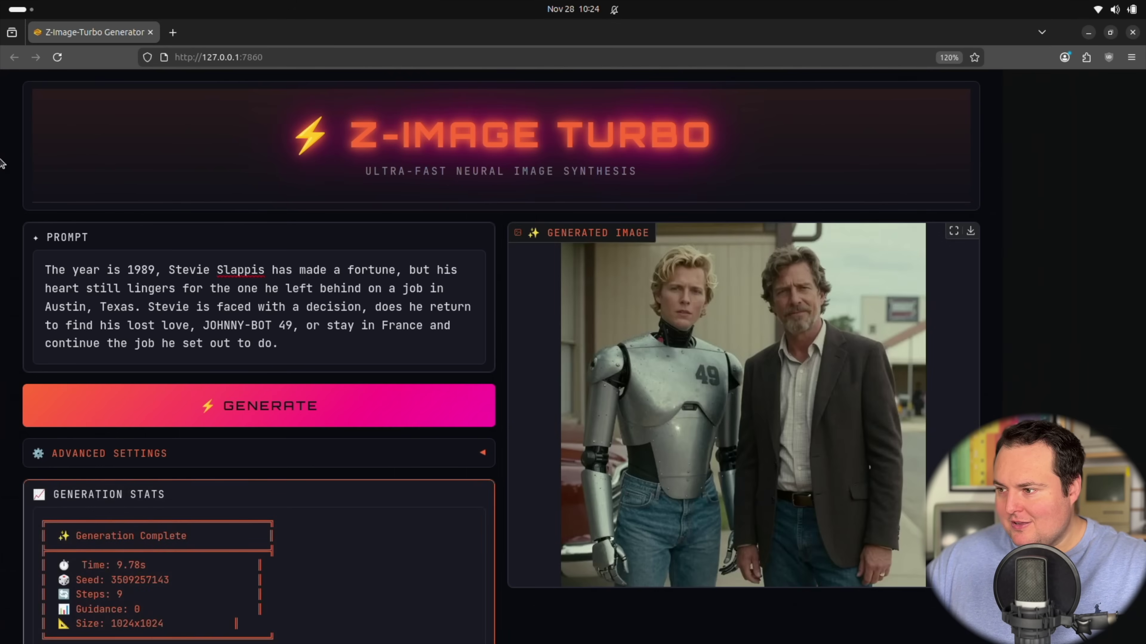
click(953, 231)
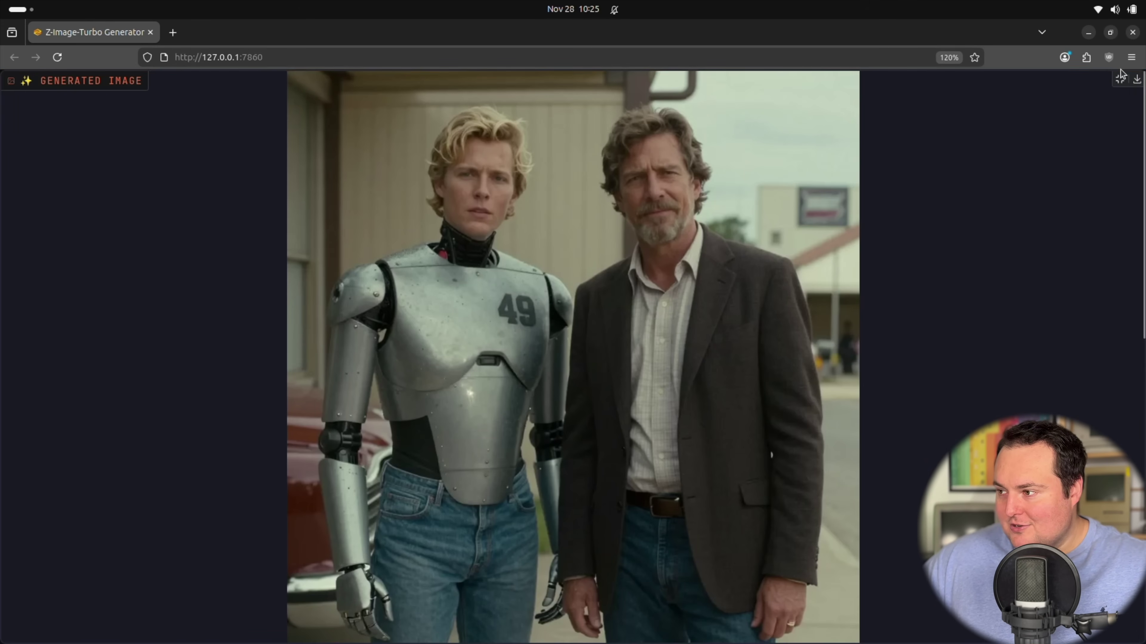
click(1120, 81)
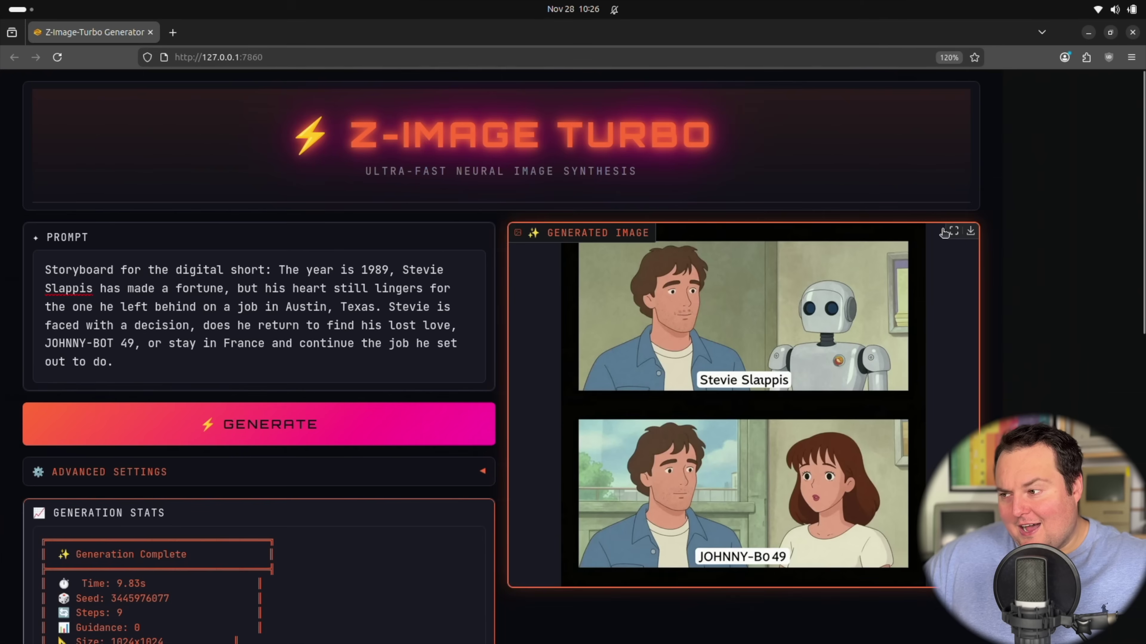
Step: View the two-panel cartoon storyboard render full size
click(953, 230)
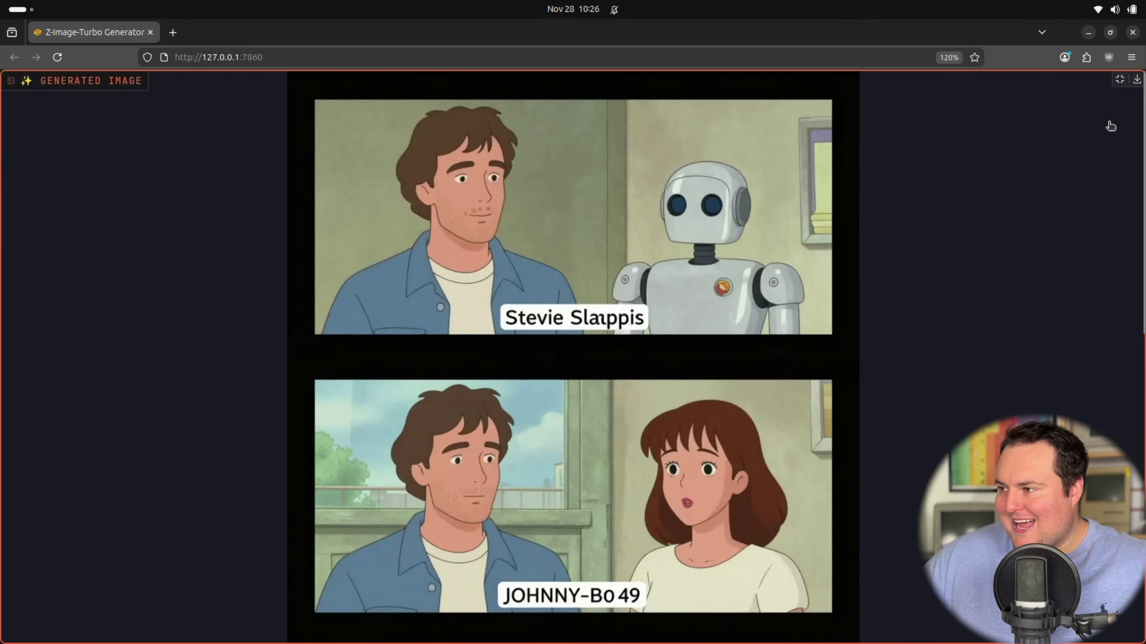
Step: Change the prompt to 'Storyboard for this:', regenerate, and review the photographic two-panel result full size
click(1119, 82)
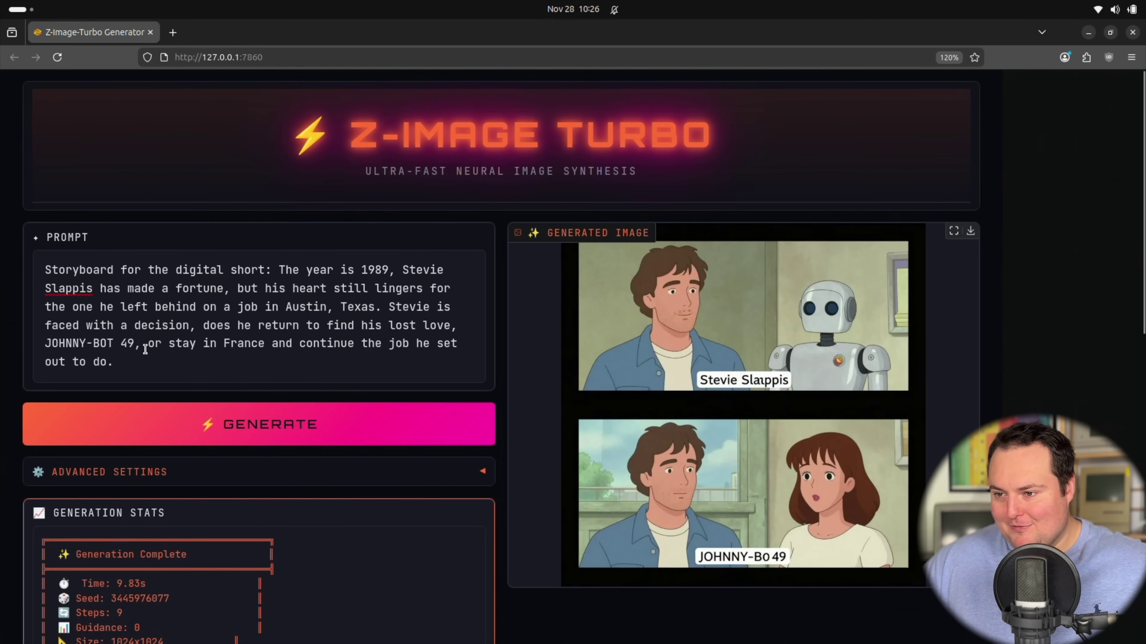
click(264, 271)
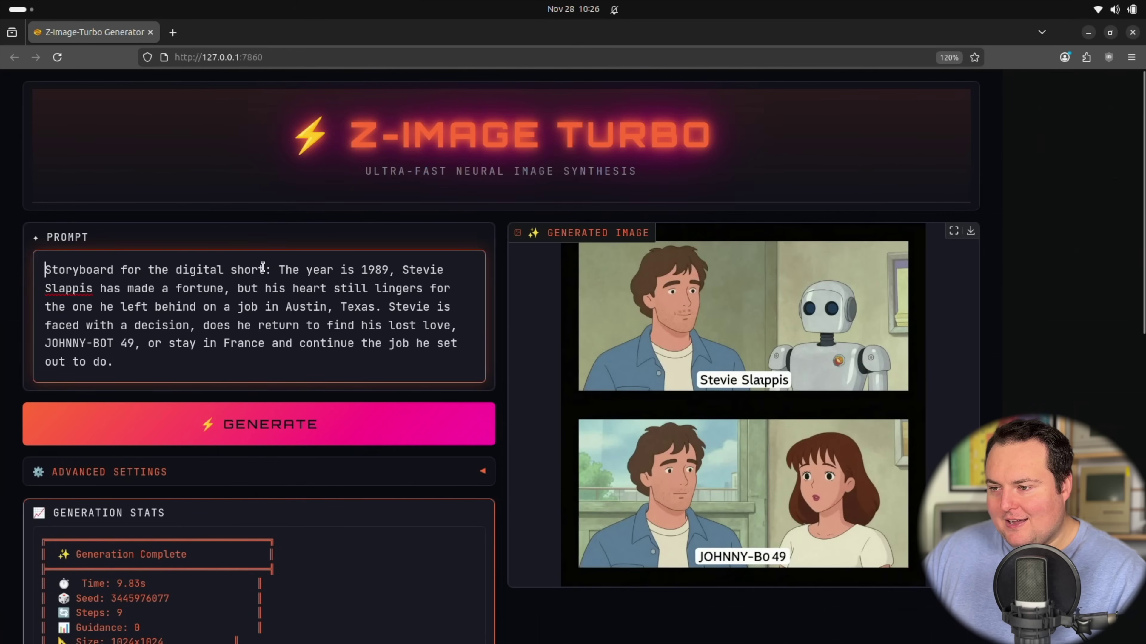
key(BackSpace)
key(BackSpace)
key(BackSpace)
key(BackSpace)
key(BackSpace)
key(BackSpace)
key(BackSpace)
key(BackSpace)
key(BackSpace)
key(BackSpace)
key(BackSpace)
key(BackSpace)
key(BackSpace)
key(BackSpace)
key(BackSpace)
text(is)
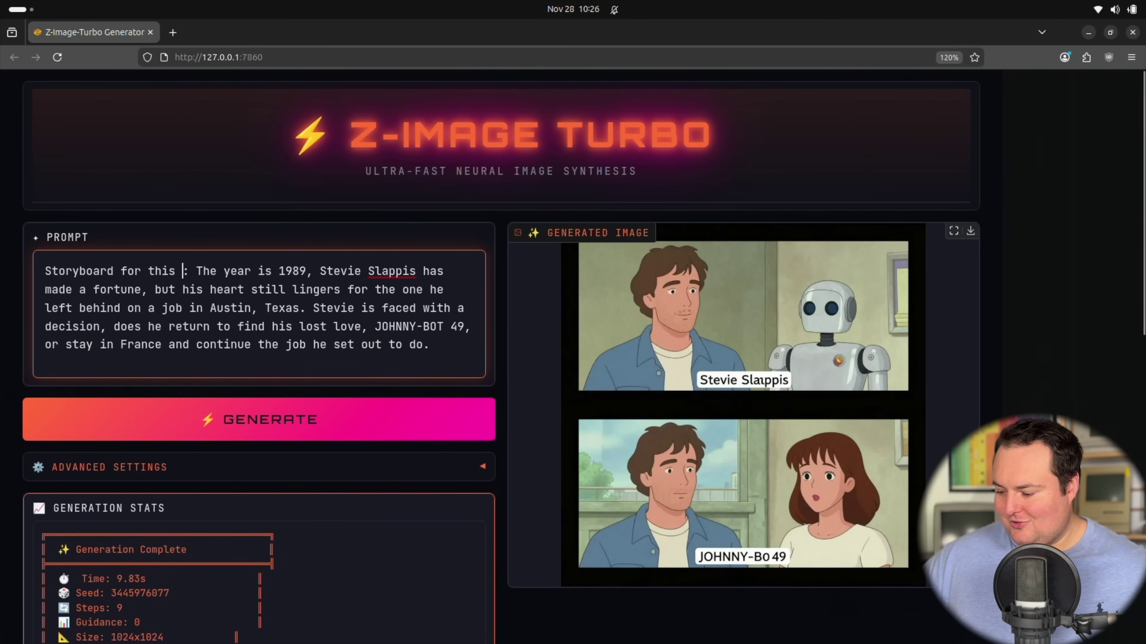
click(420, 406)
click(420, 406)
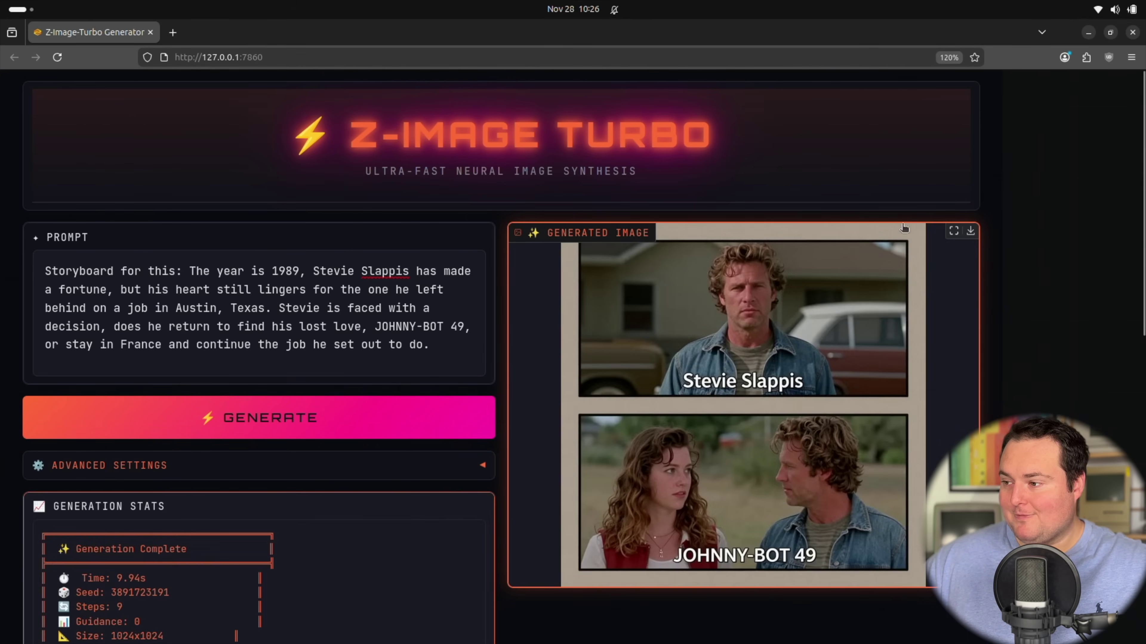
click(954, 230)
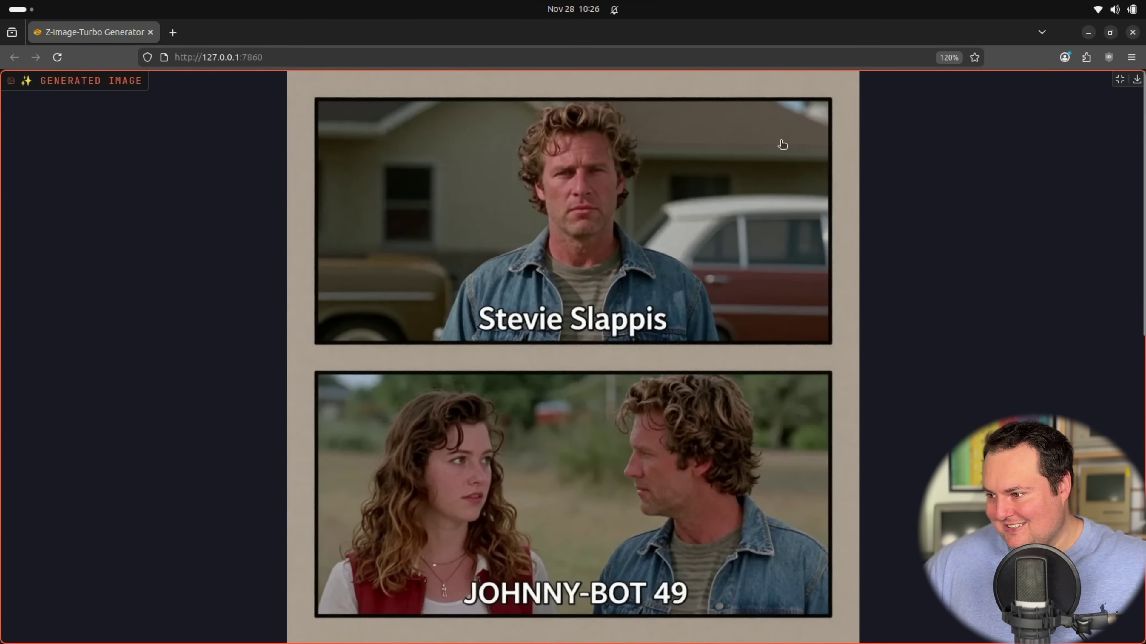
click(1119, 79)
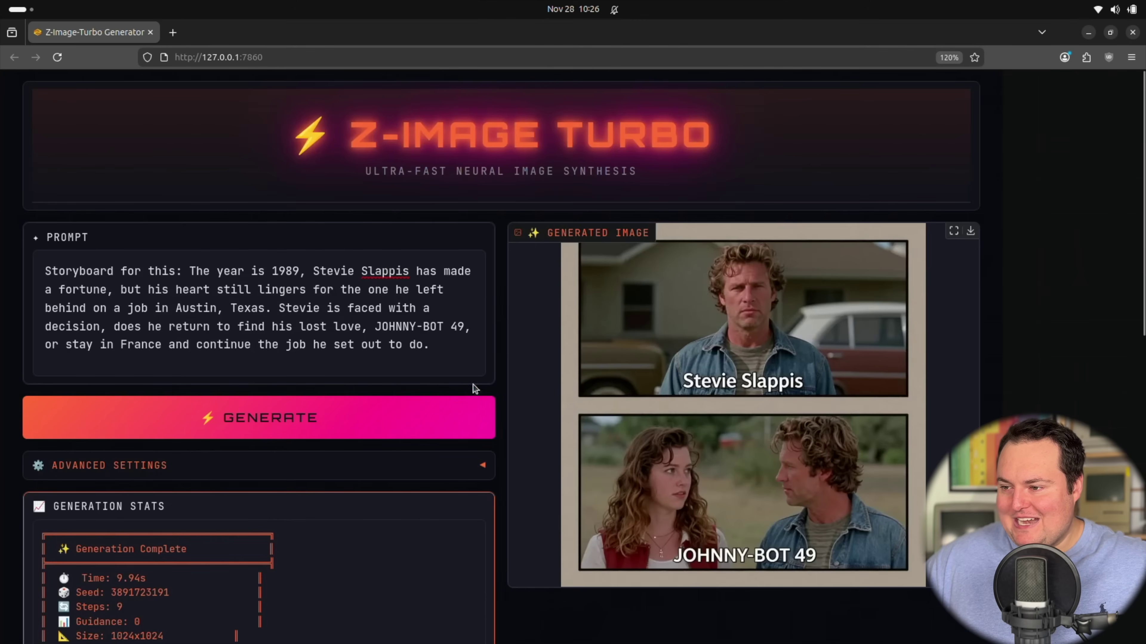
Step: Change the story year from 1989 to 2056, regenerate, and view the six-panel storyboard full size
click(297, 269)
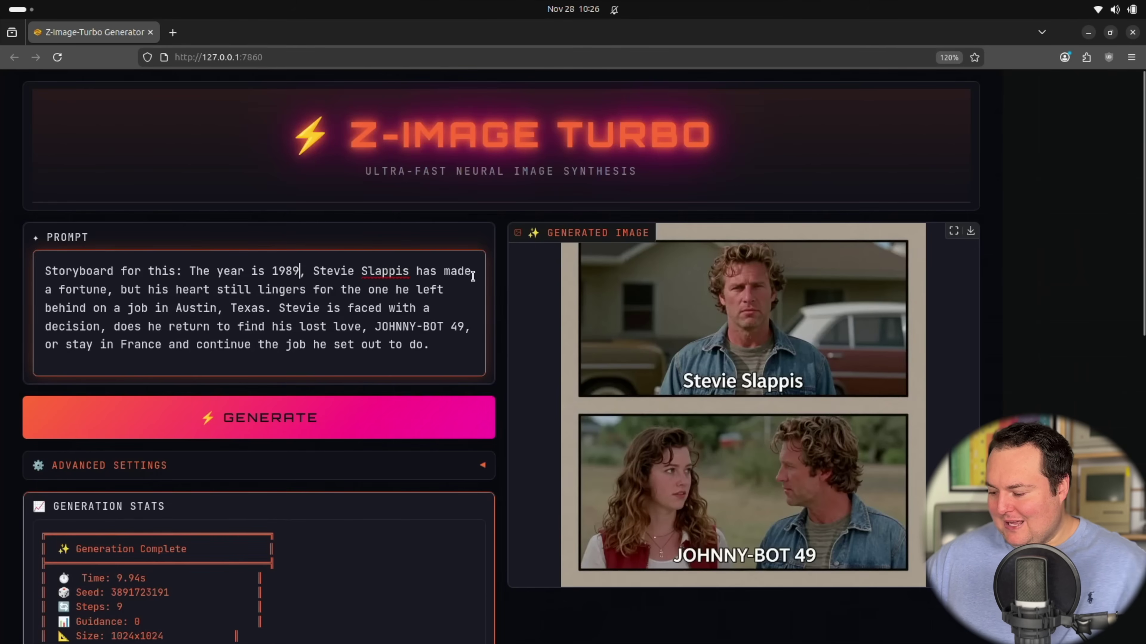
key(BackSpace)
key(BackSpace)
key(BackSpace)
key(BackSpace)
text(20)
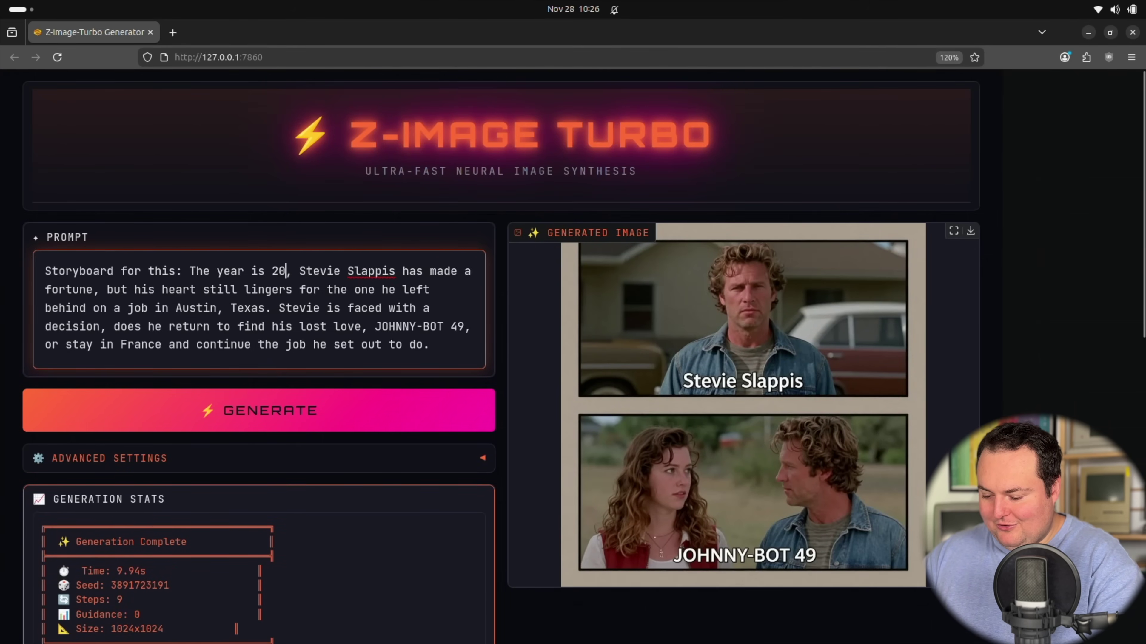
text(56)
click(227, 405)
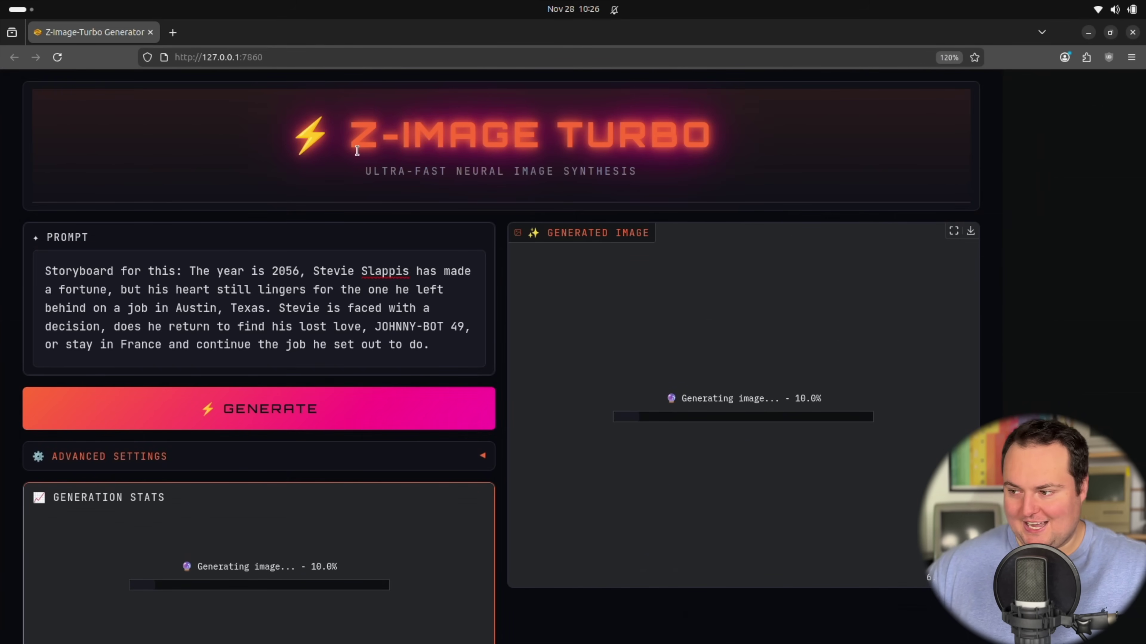
click(953, 231)
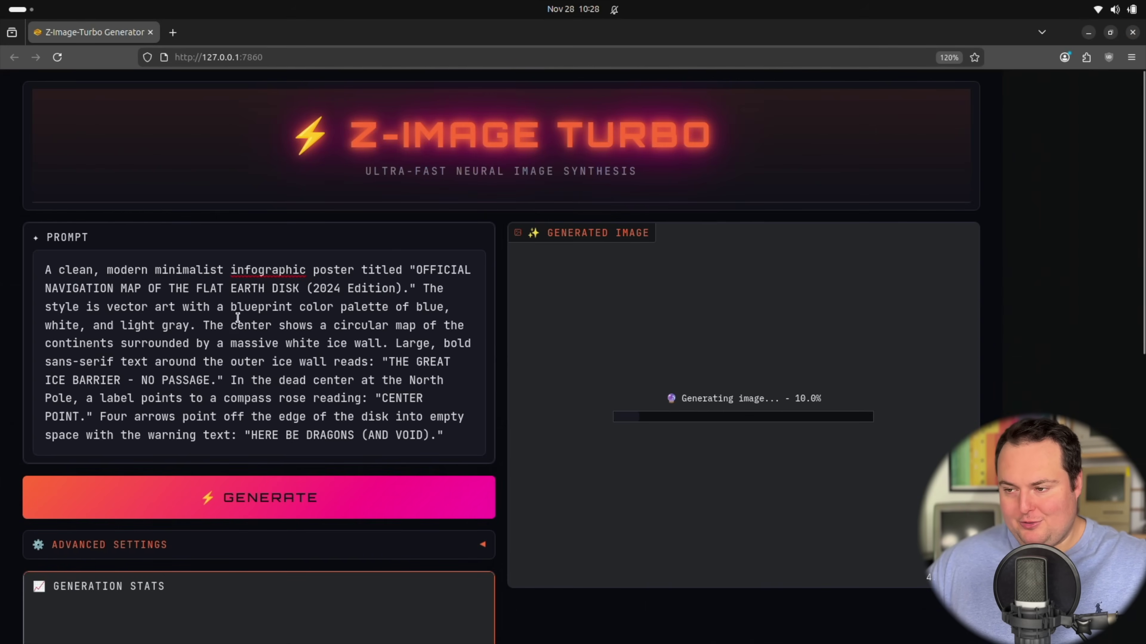
Step: Inspect the finished flat-earth navigation map infographic full size, then exit the full view
scroll(215, 308, down, 2)
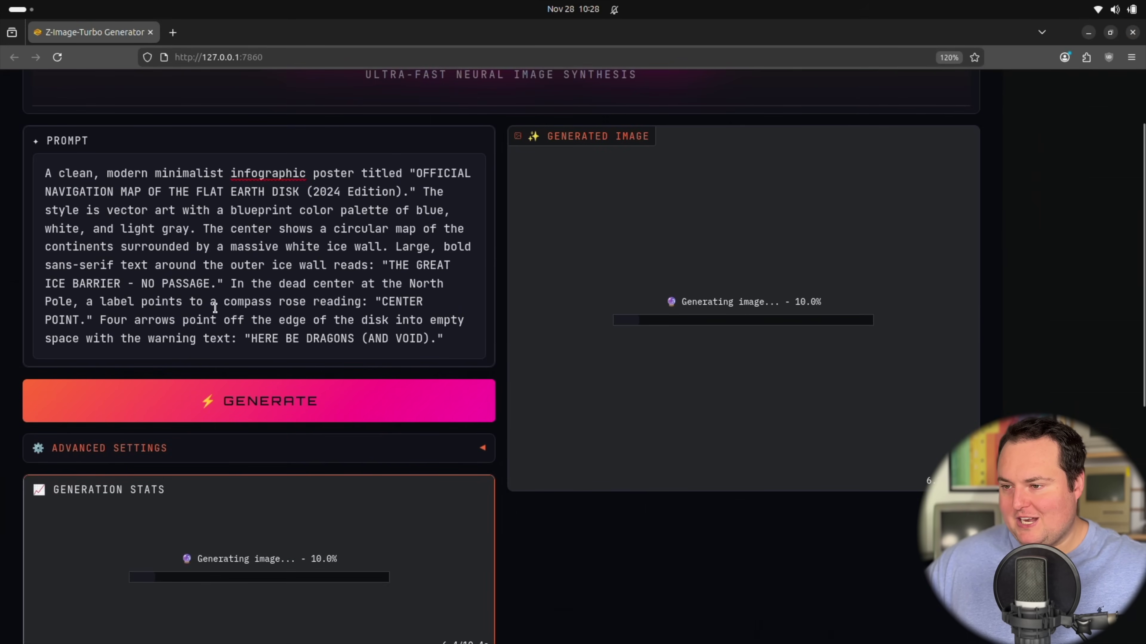
scroll(189, 253, up, 2)
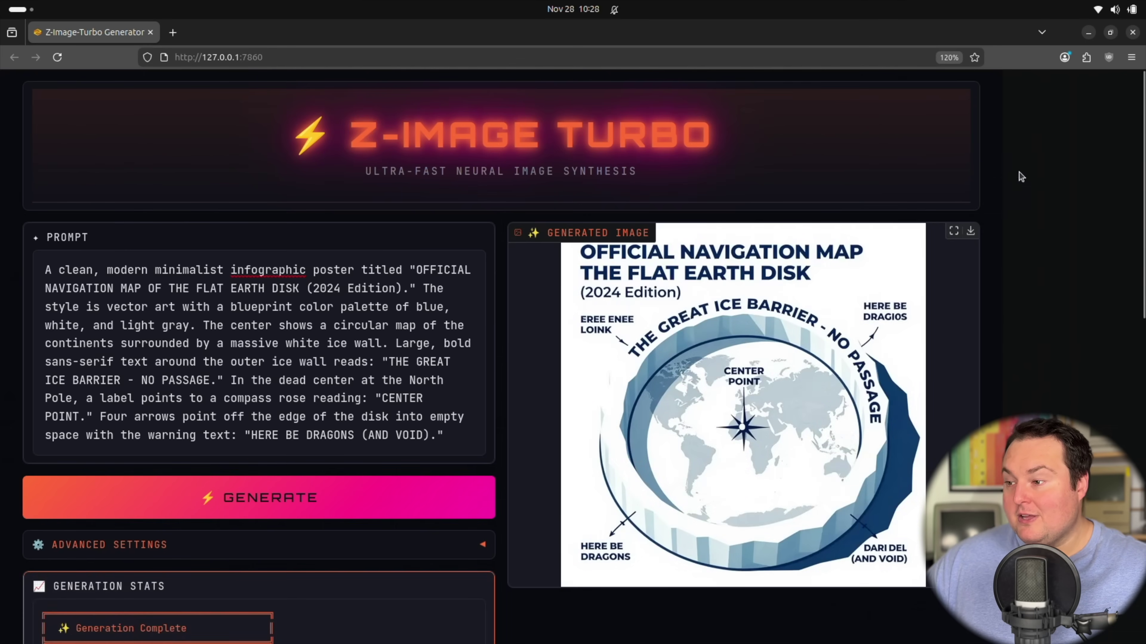
click(954, 230)
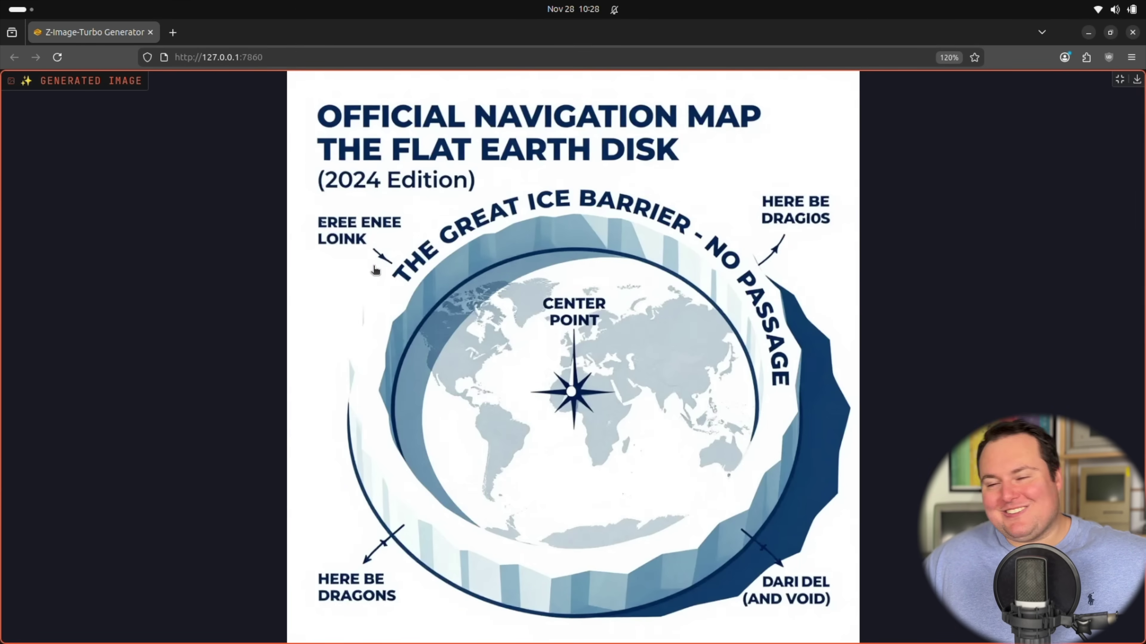
click(1120, 78)
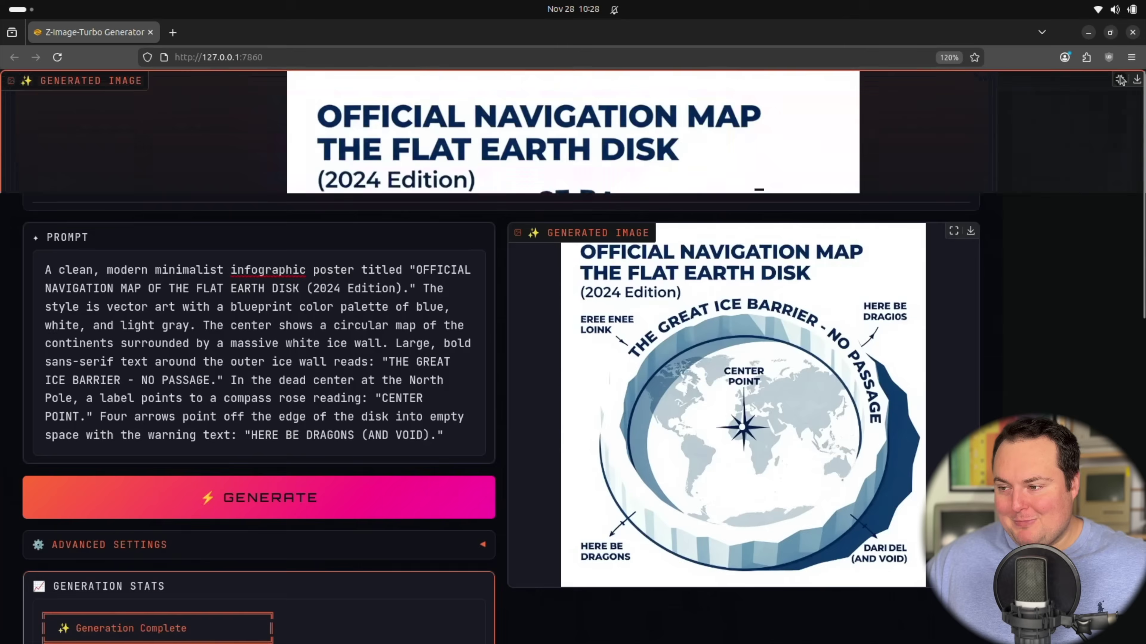
Step: Replace the infographic prompt with the robots-selfie prompt and view the selfie image full screen
drag(467, 443, 1, 249)
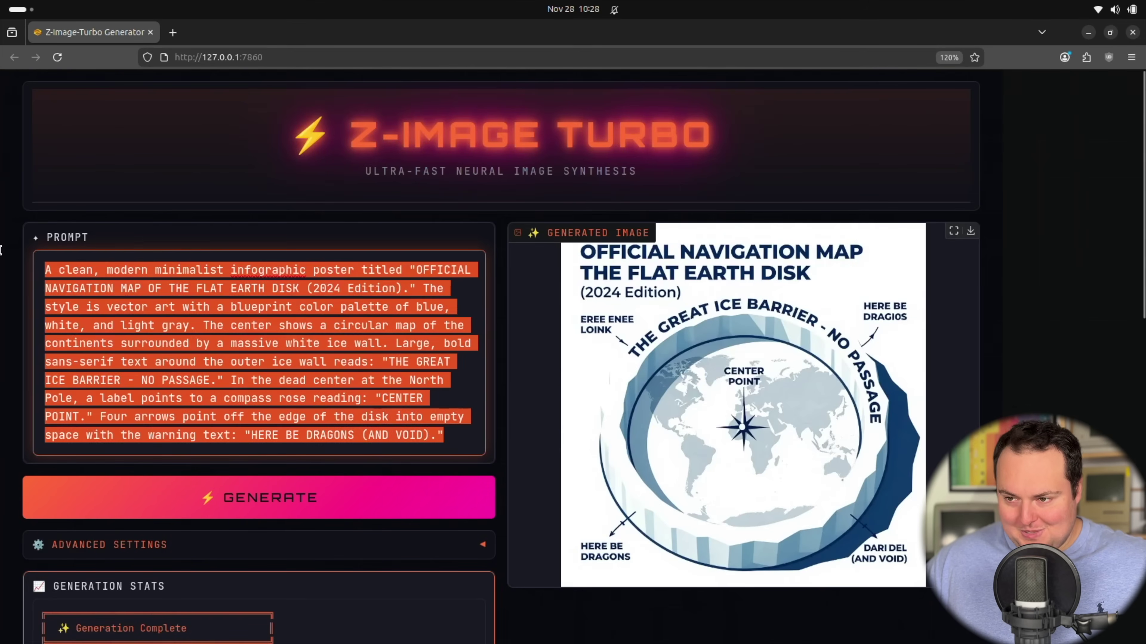
key(BackSpace)
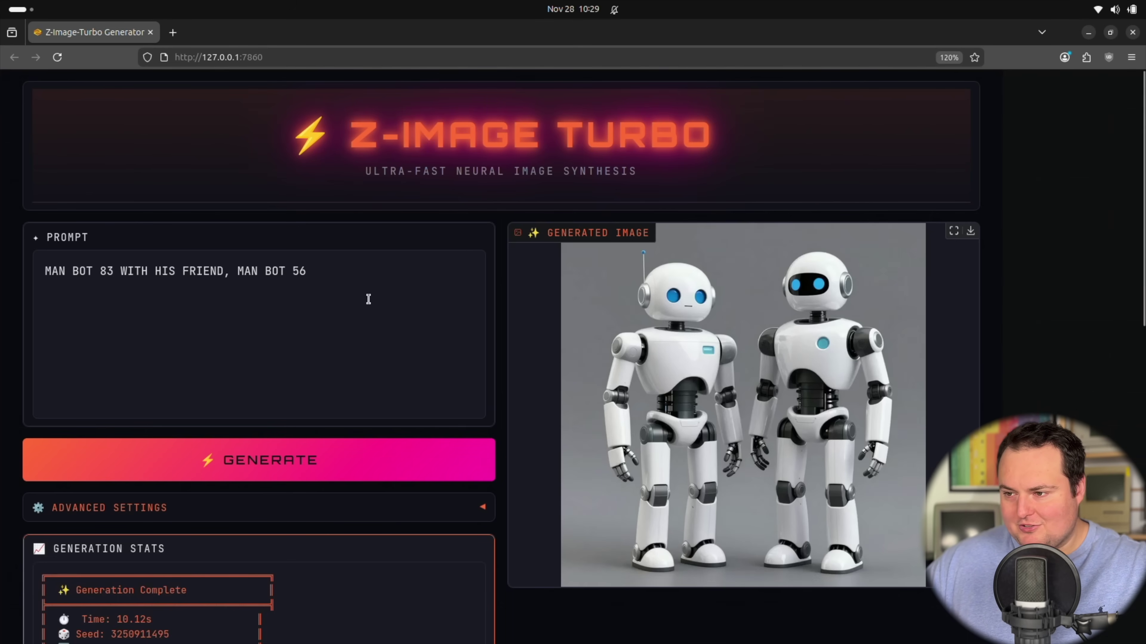
drag(366, 281, 1, 277)
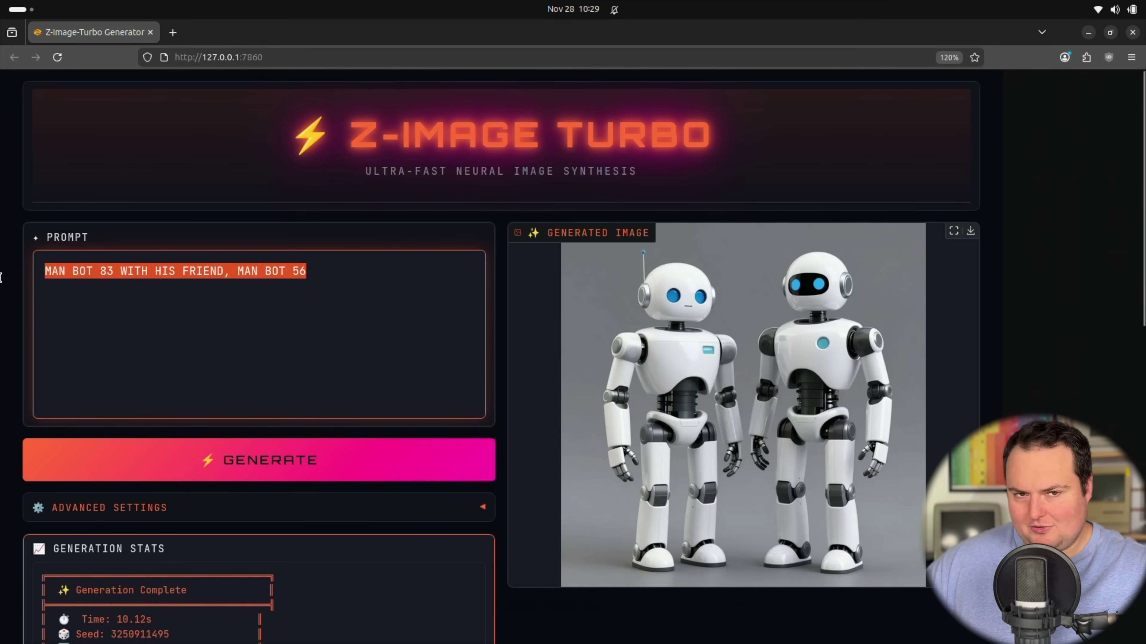
key(BackSpace)
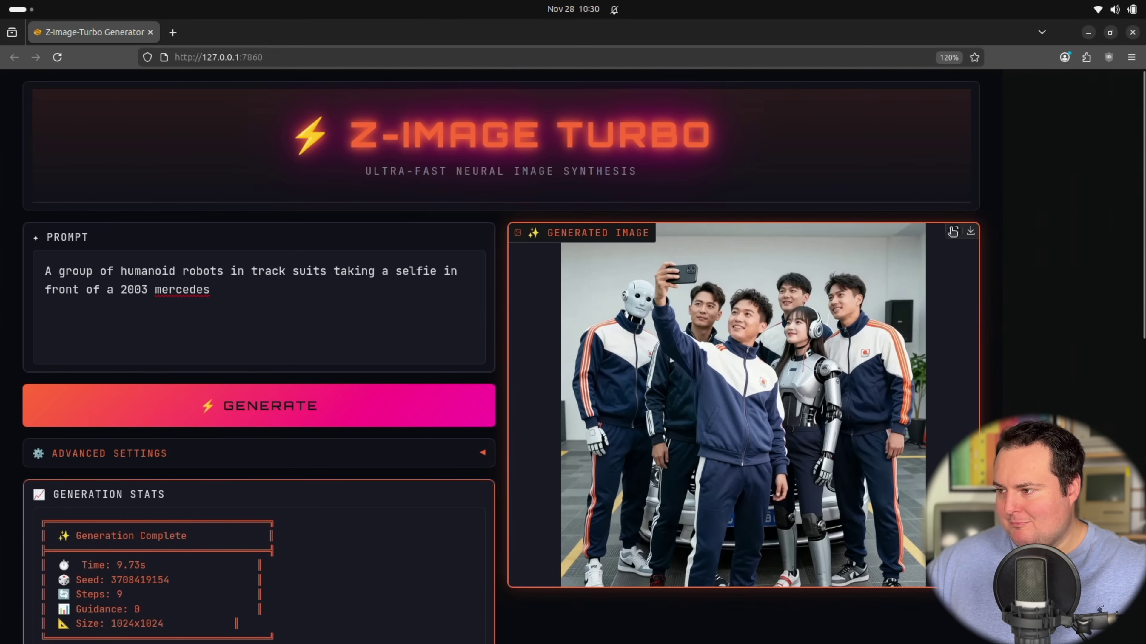
click(952, 231)
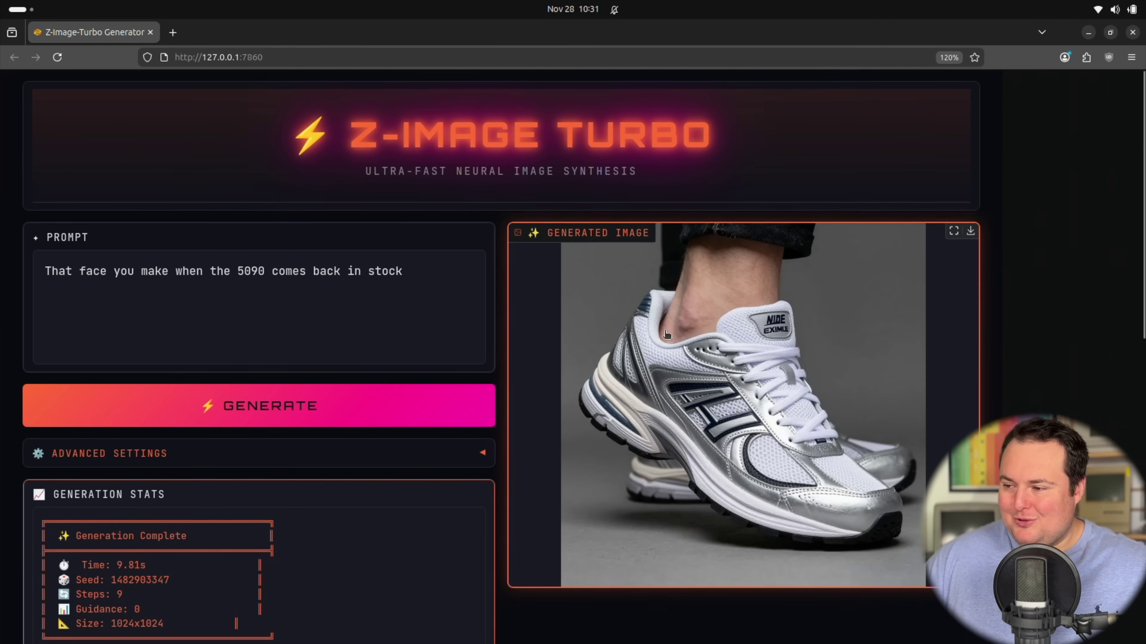
Step: Replace the 5090 prompt with 'Fender Les Paul', generate it, and view the guitar full screen
drag(424, 277, 3, 251)
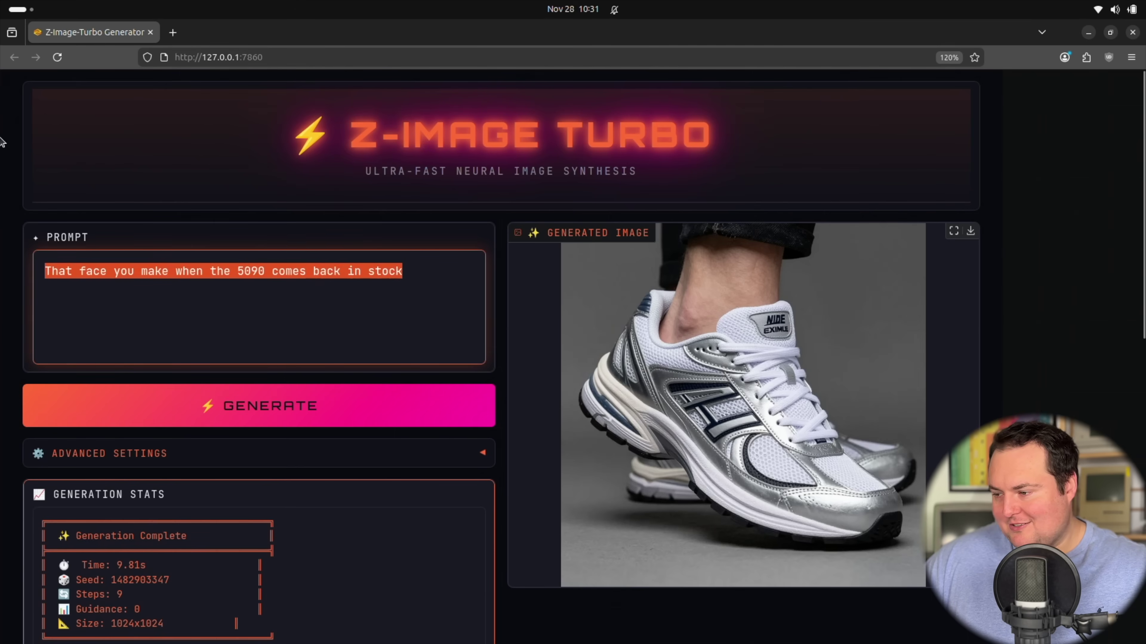
key(BackSpace)
text(Fender Les Paul)
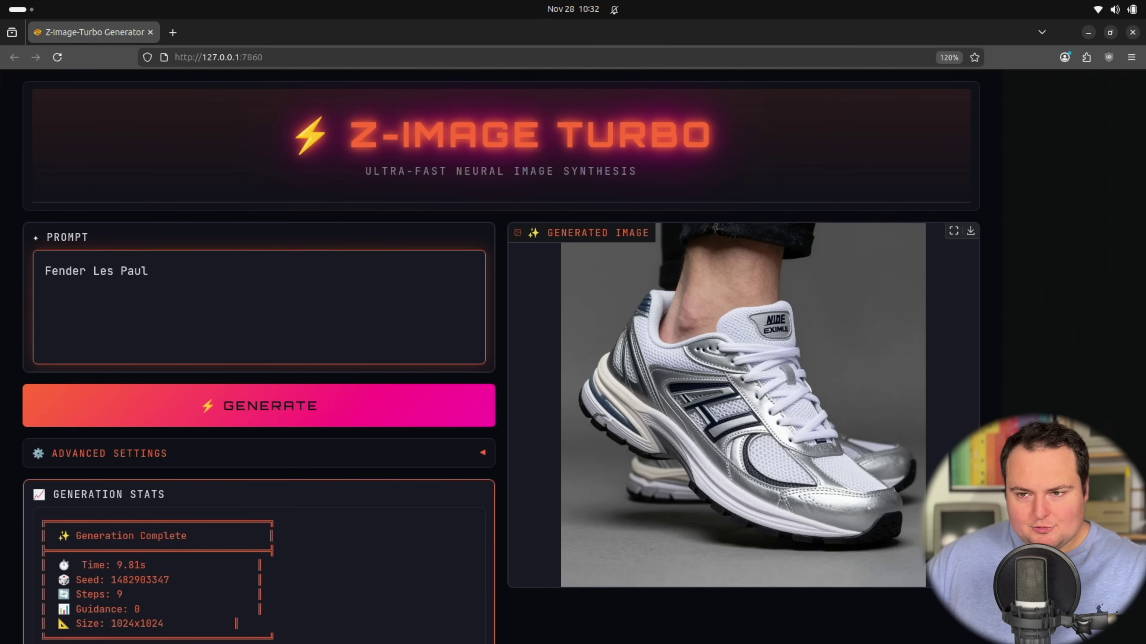
click(232, 409)
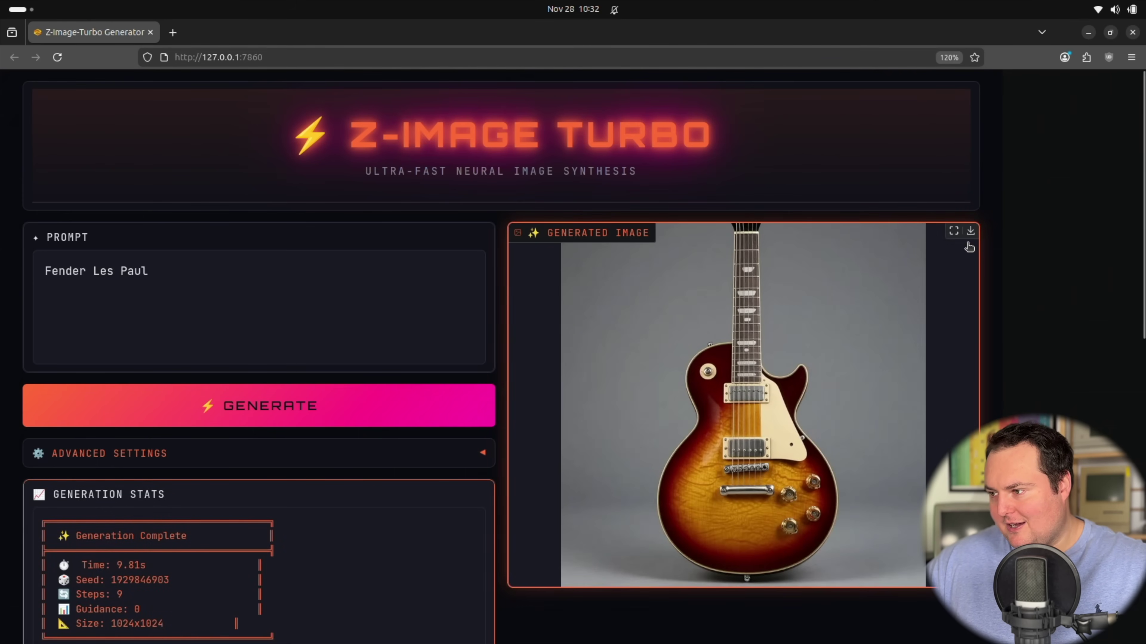
click(955, 232)
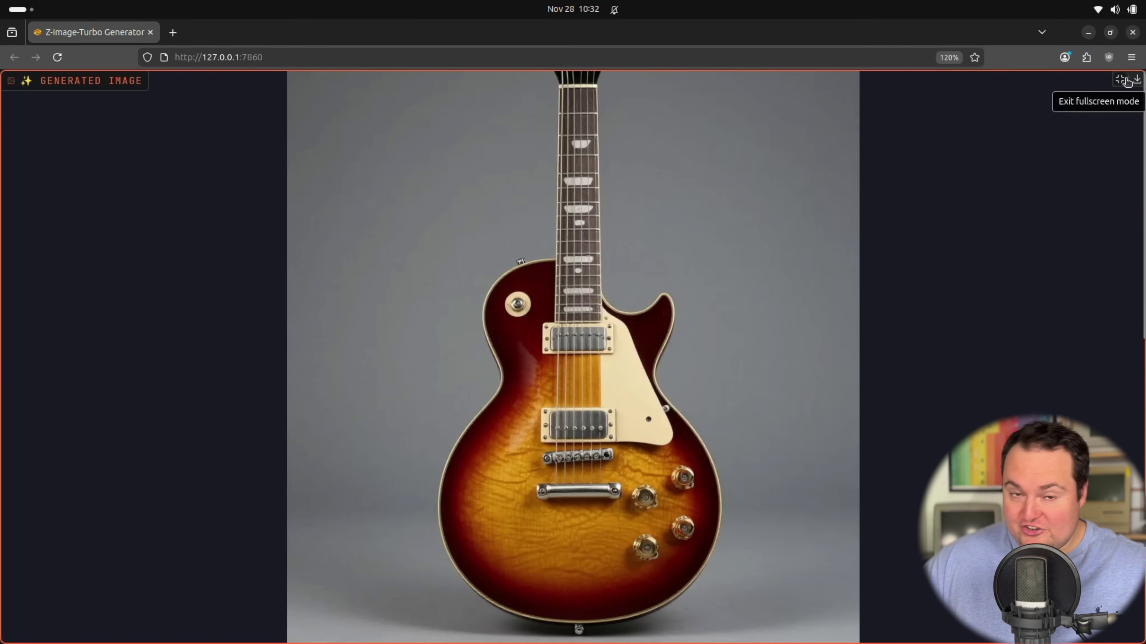
click(1126, 81)
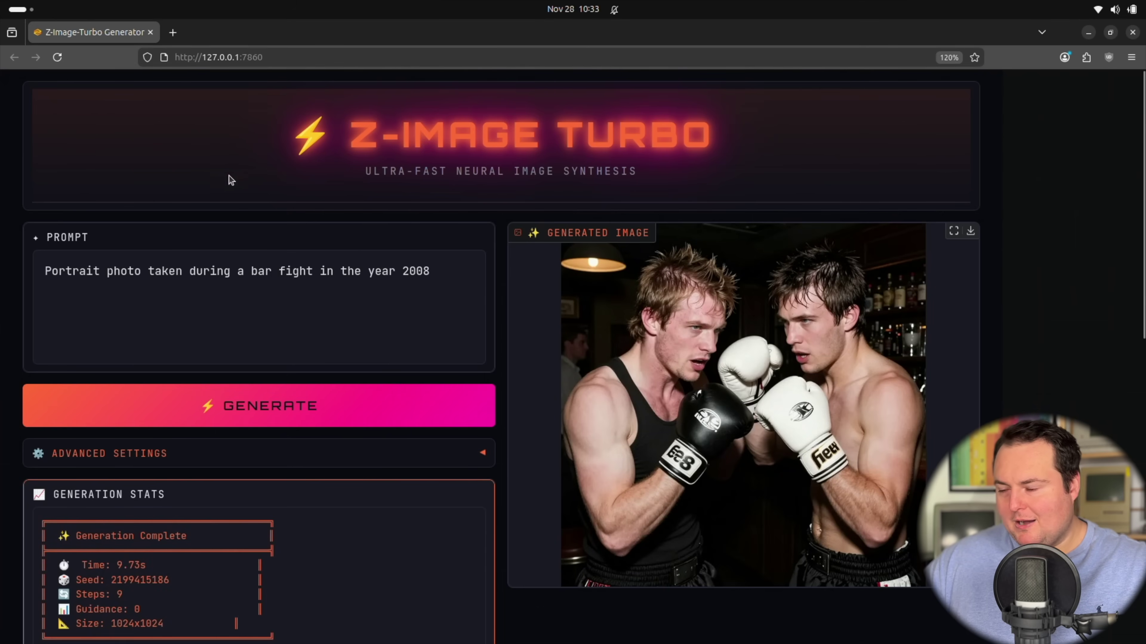
Step: Delete the bar fight prompt text and view its generated image full screen
click(468, 270)
key(ctrl+a)
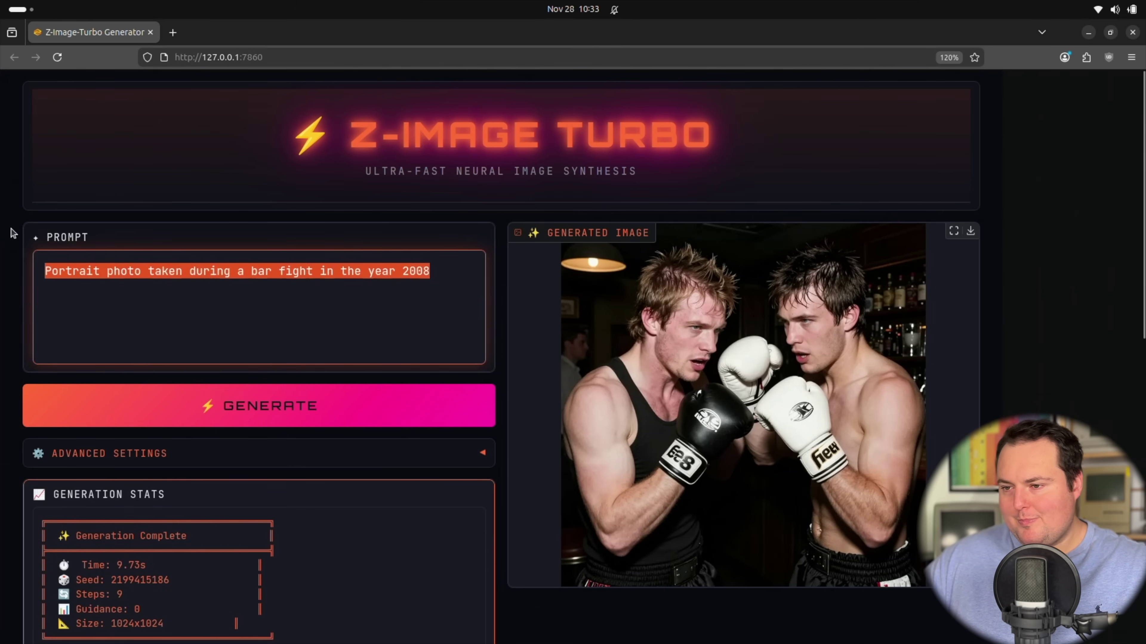
key(BackSpace)
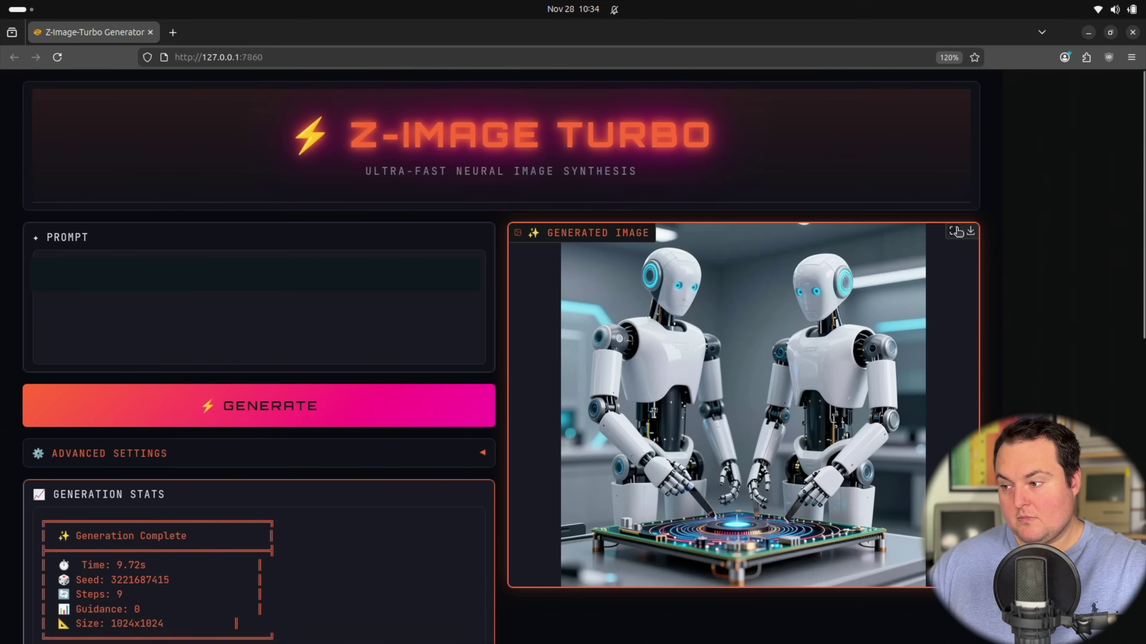
click(953, 230)
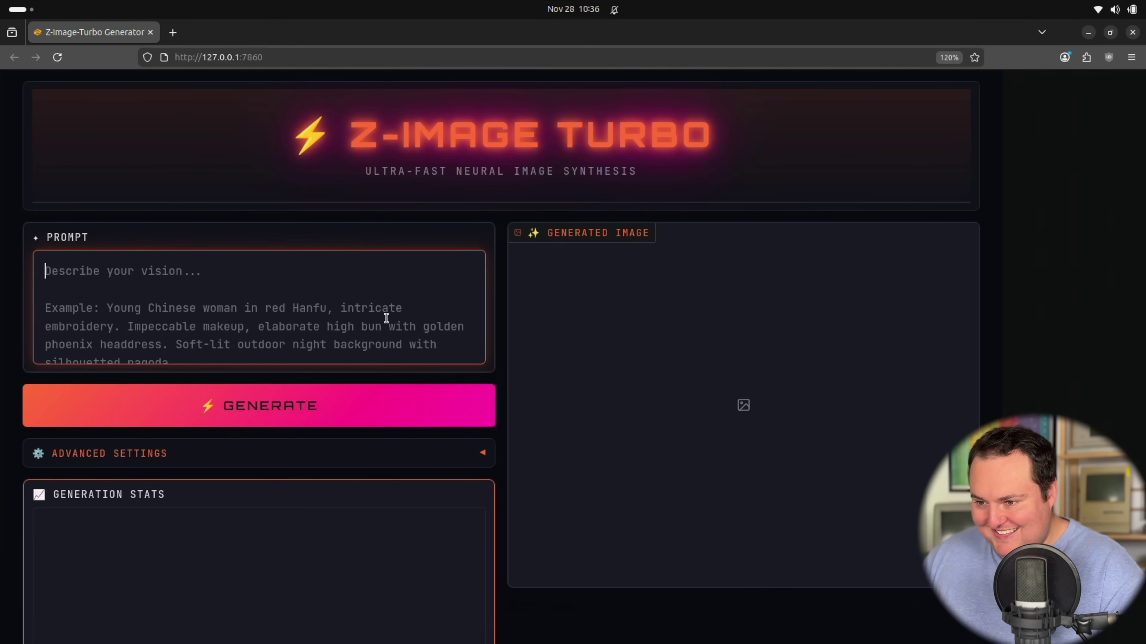
Step: Paste the SUBSCRIBE OR ELSE movie poster prompt, generate it, and view the poster full screen
text(Movie poster for SUBSCRIBE OR ELSE)
click(310, 392)
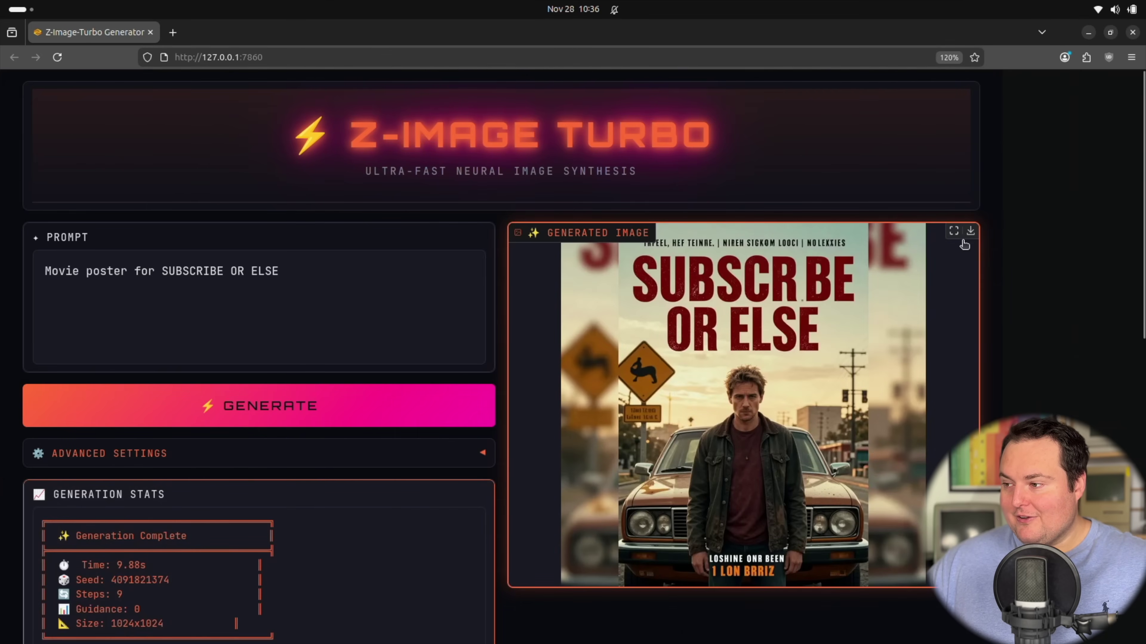
click(954, 232)
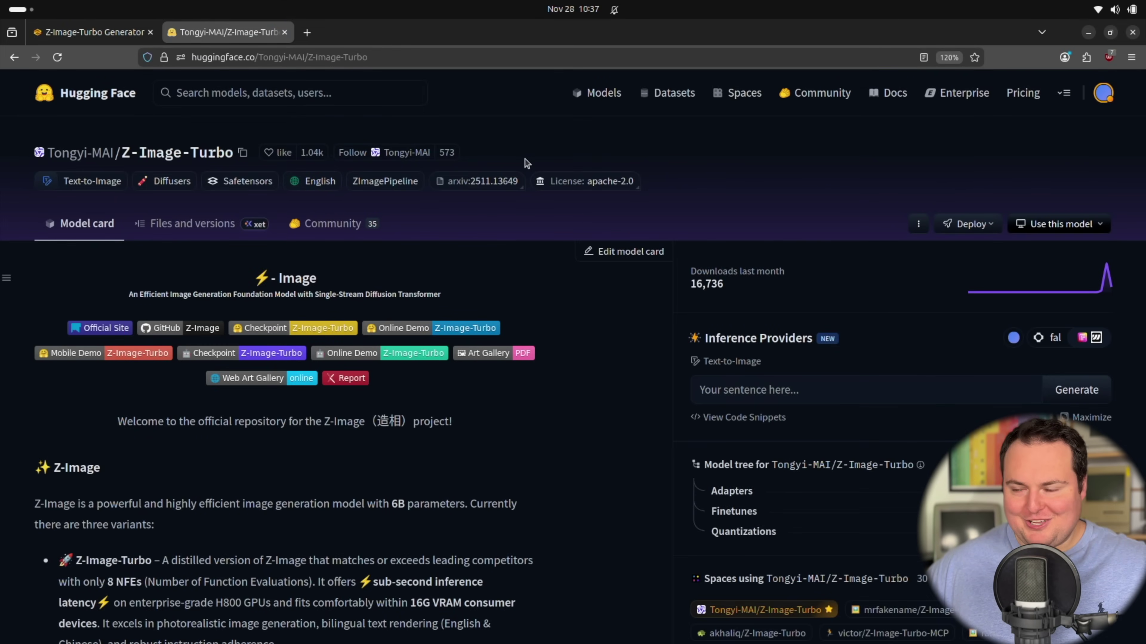
Step: Scroll the Z-Image-Turbo model card past its three variants to the Model Zoo table
scroll(545, 180, down, 4)
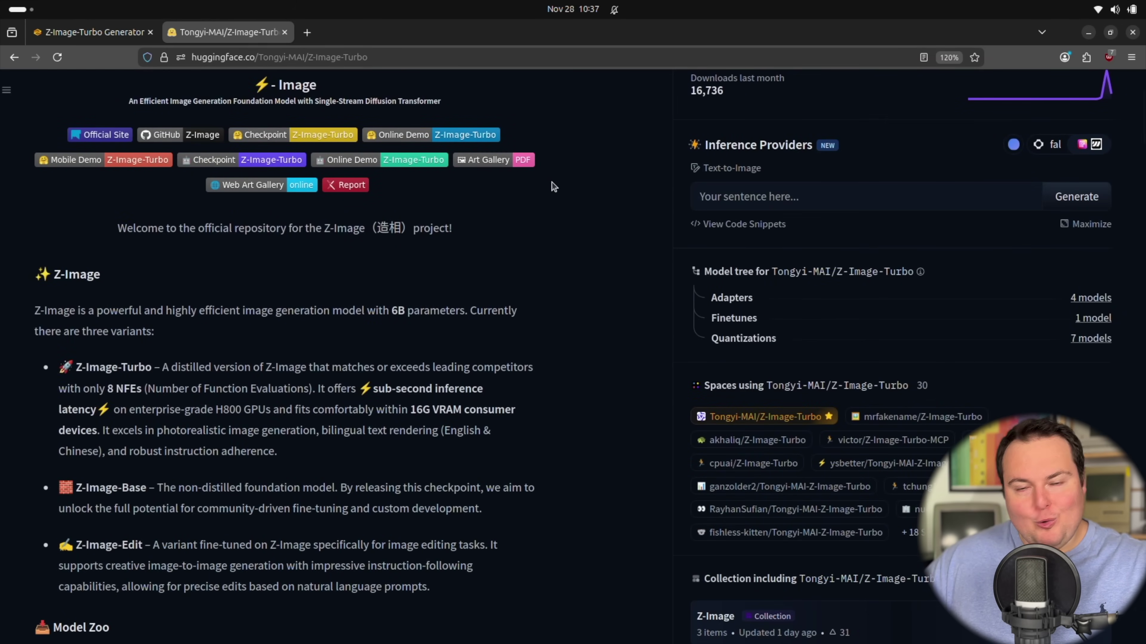
scroll(560, 243, down, 3)
scroll(560, 243, up, 3)
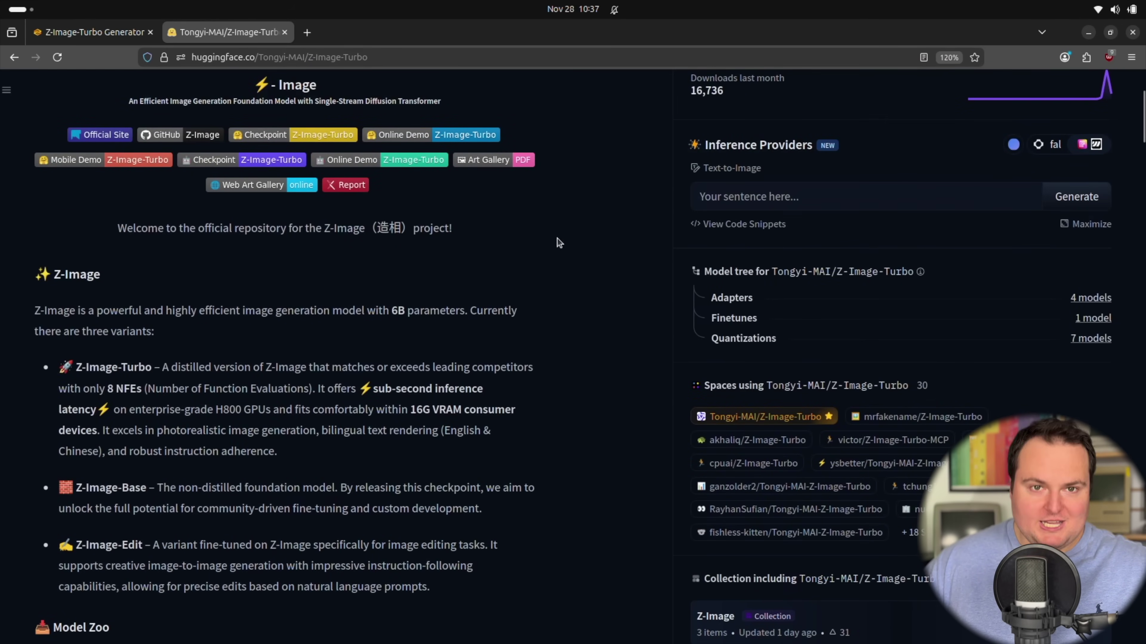
scroll(548, 239, up, 4)
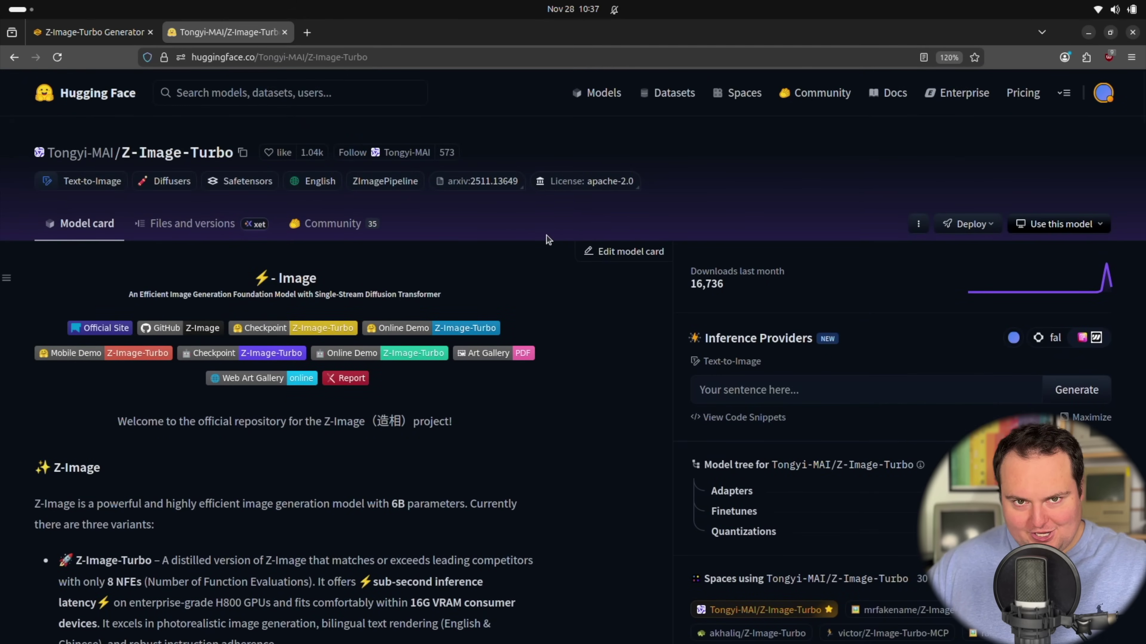
scroll(548, 240, down, 8)
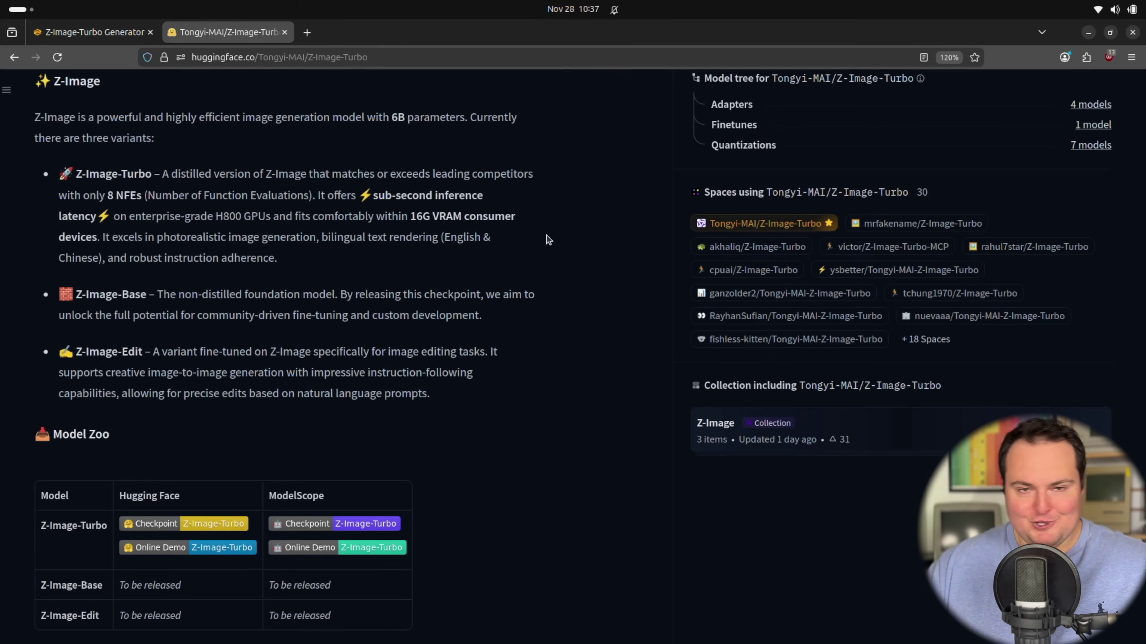
scroll(546, 239, down, 4)
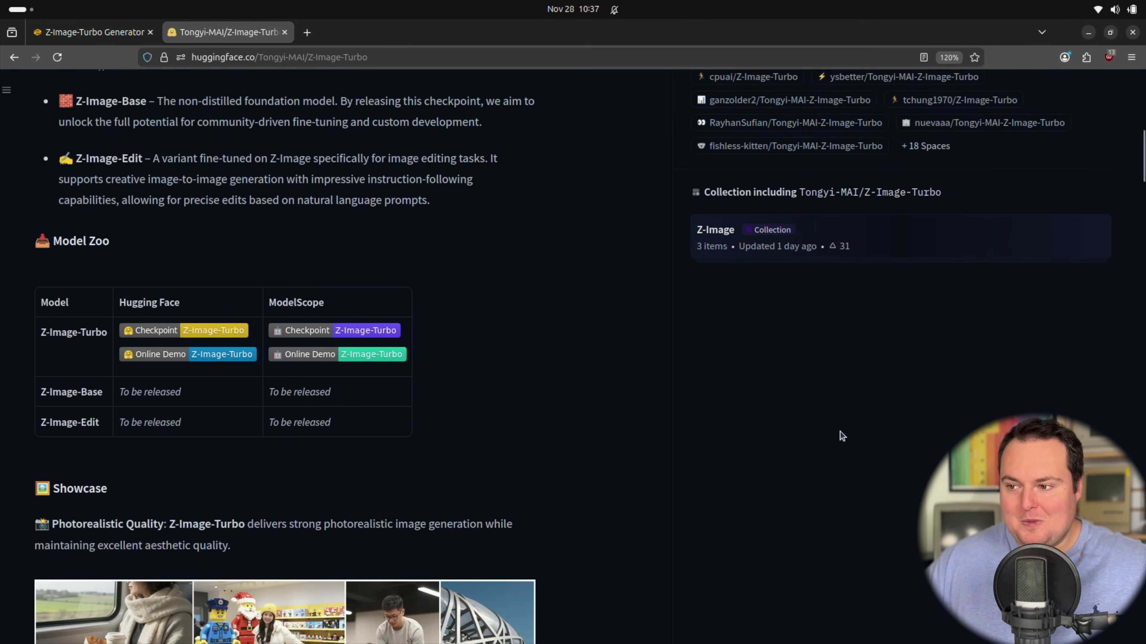
scroll(772, 427, up, 4)
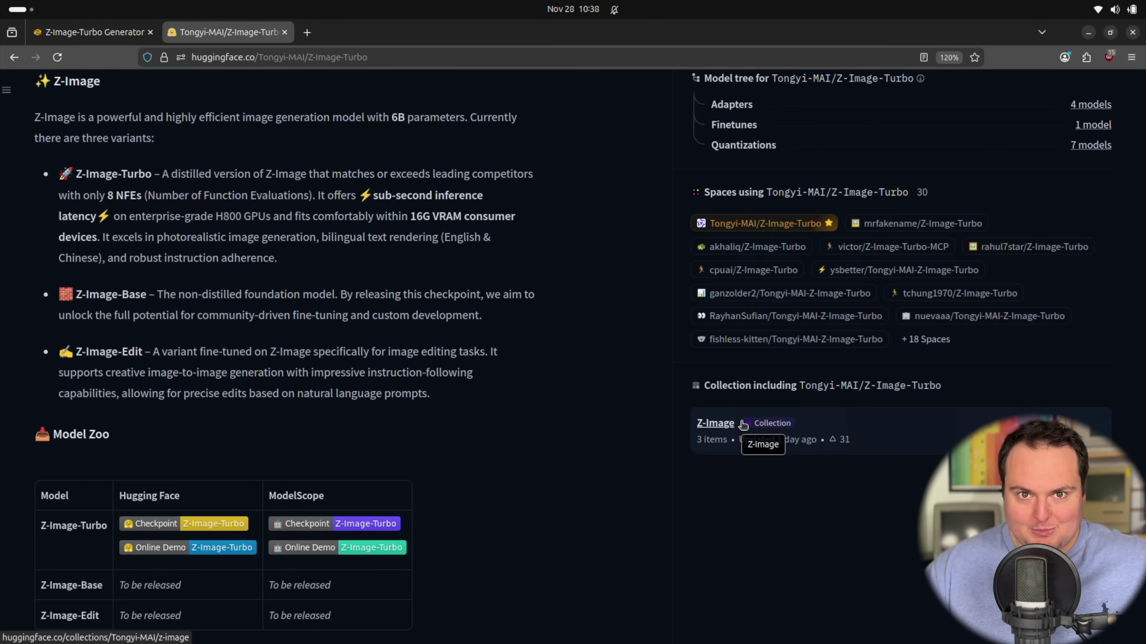
Step: Scroll down through the model card's showcase, architecture and Elo leaderboard sections
scroll(639, 353, down, 15)
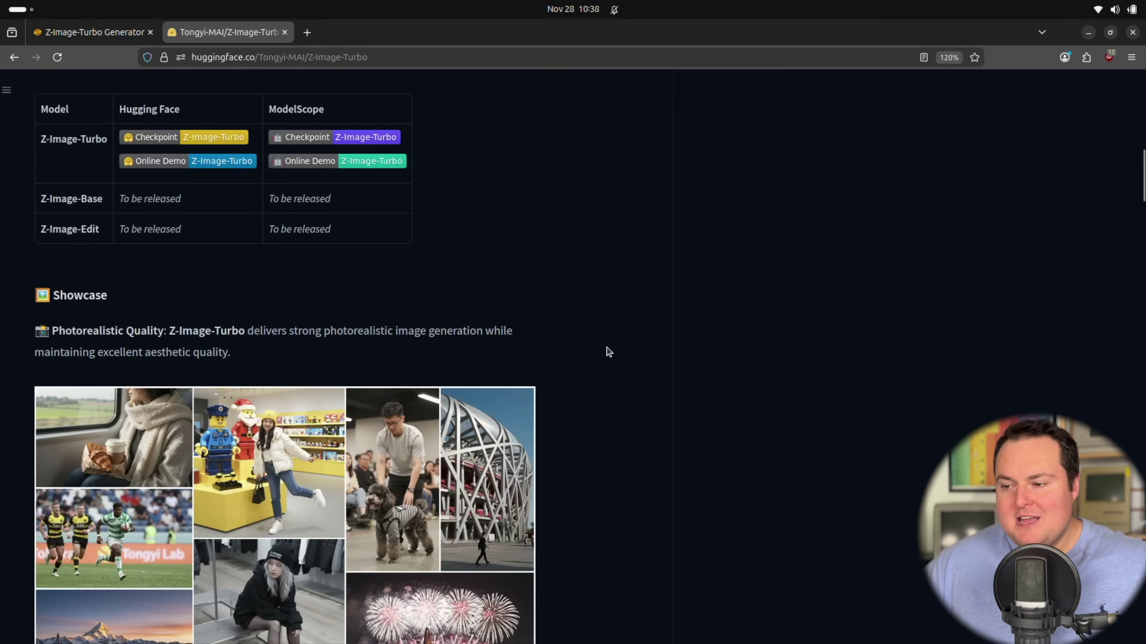
scroll(605, 330, down, 4)
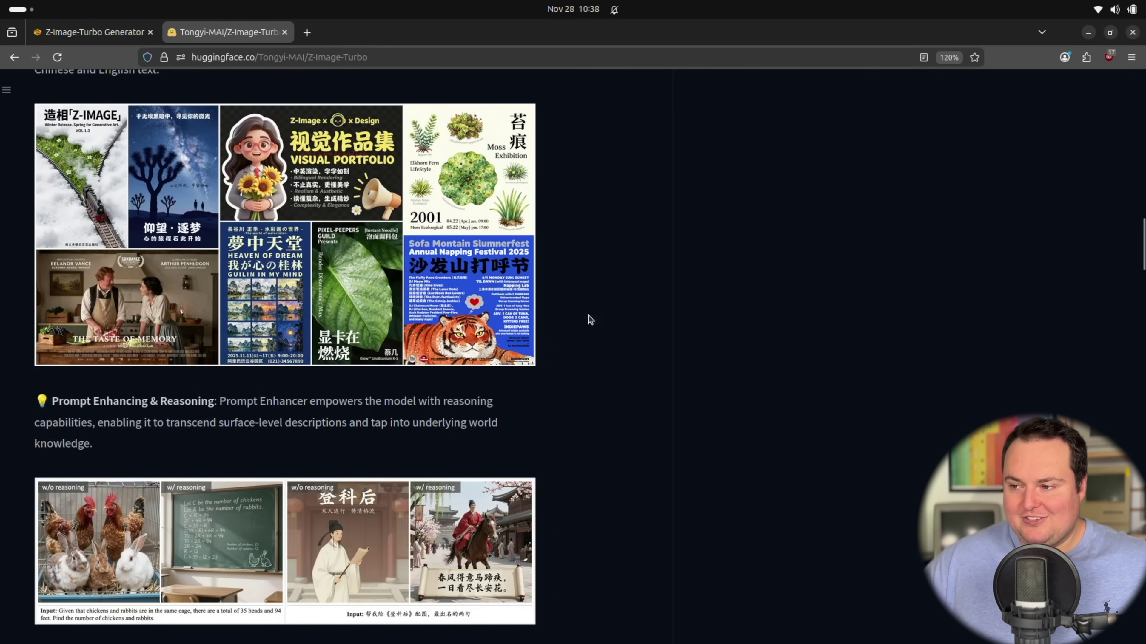
scroll(247, 274, down, 4)
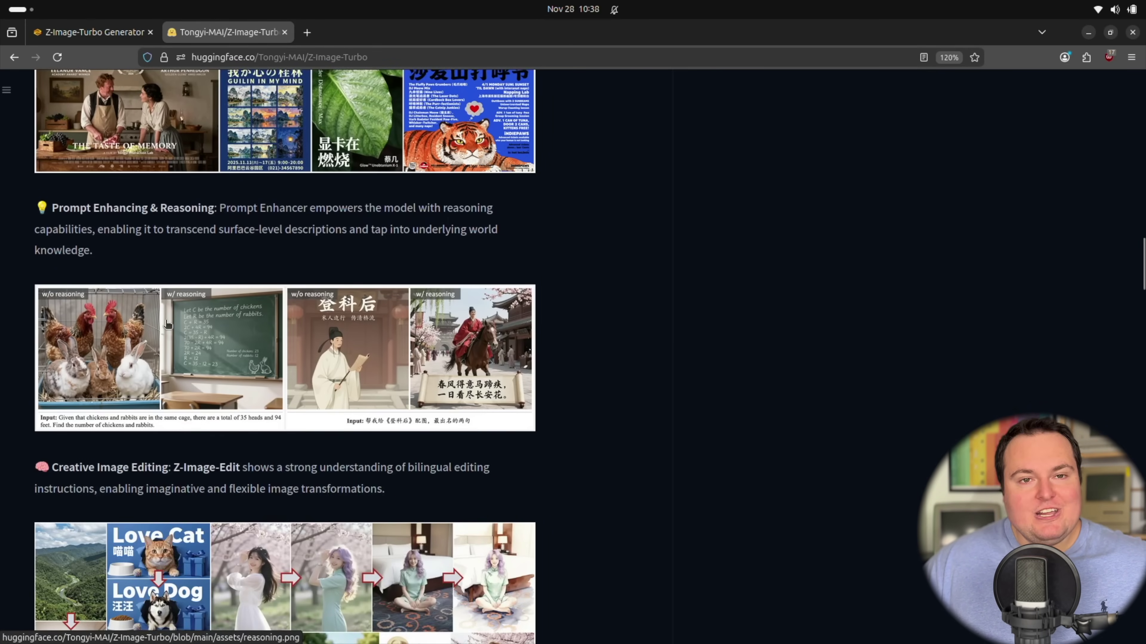
scroll(135, 336, down, 5)
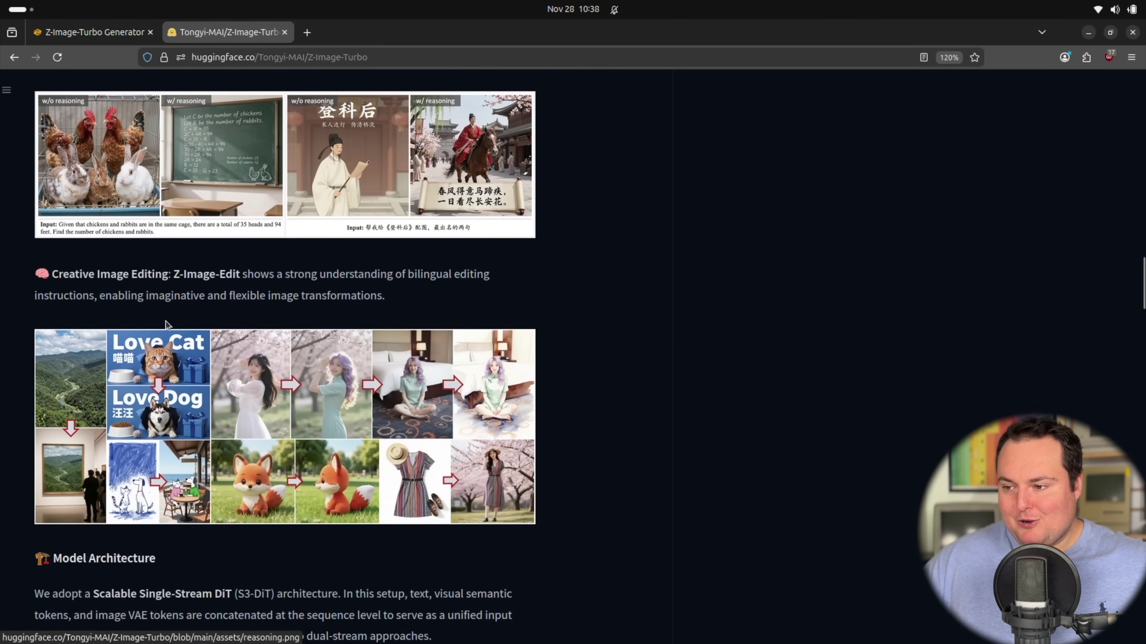
scroll(762, 243, down, 10)
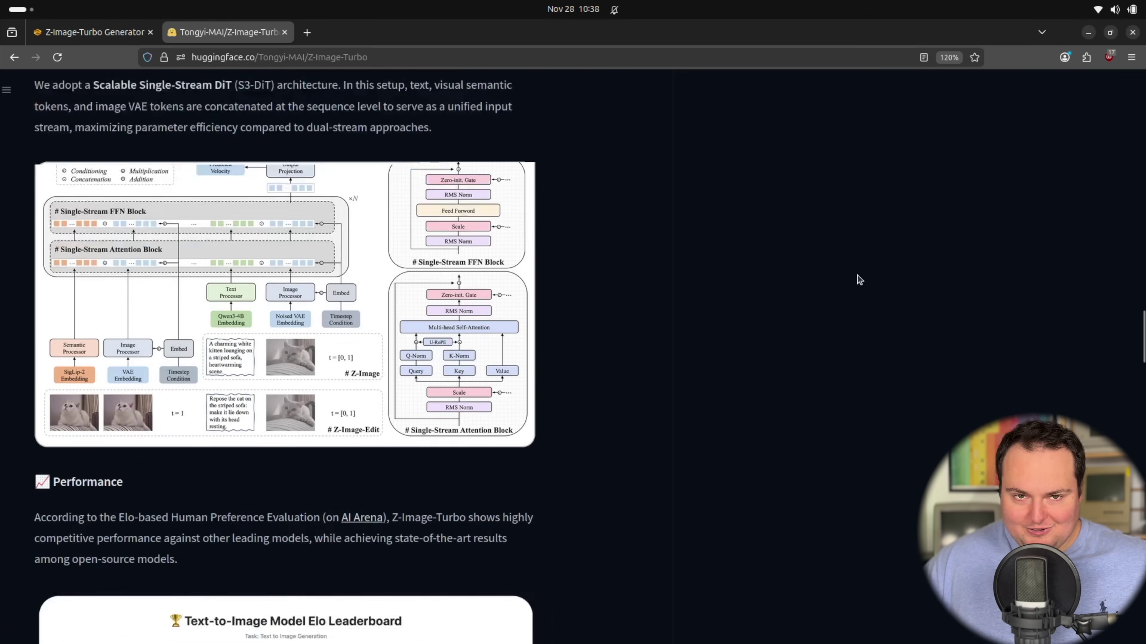
scroll(836, 274, down, 2)
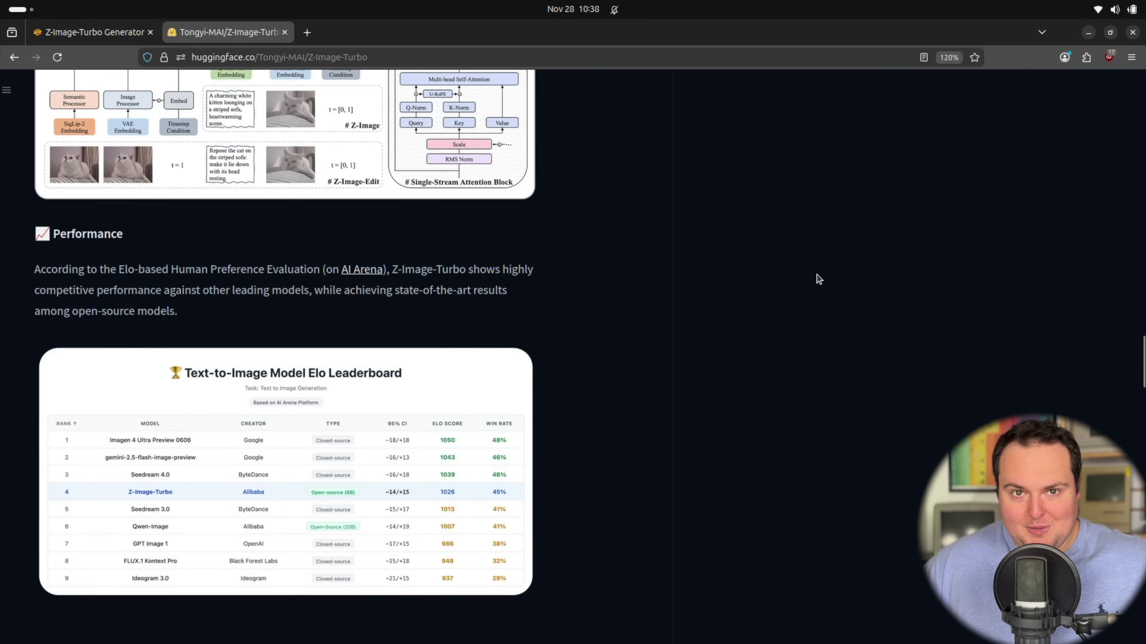
scroll(818, 276, down, 6)
scroll(741, 297, down, 2)
Step: Scroll back up the model card and return to the generator showing the movie poster
scroll(734, 291, up, 12)
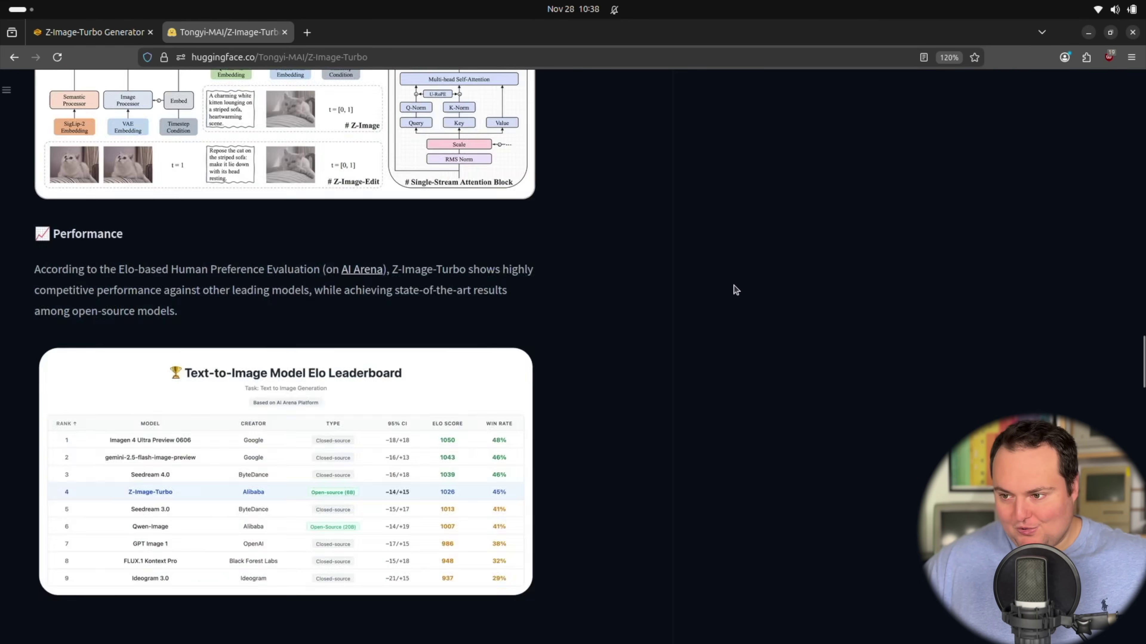
scroll(660, 293, up, 10)
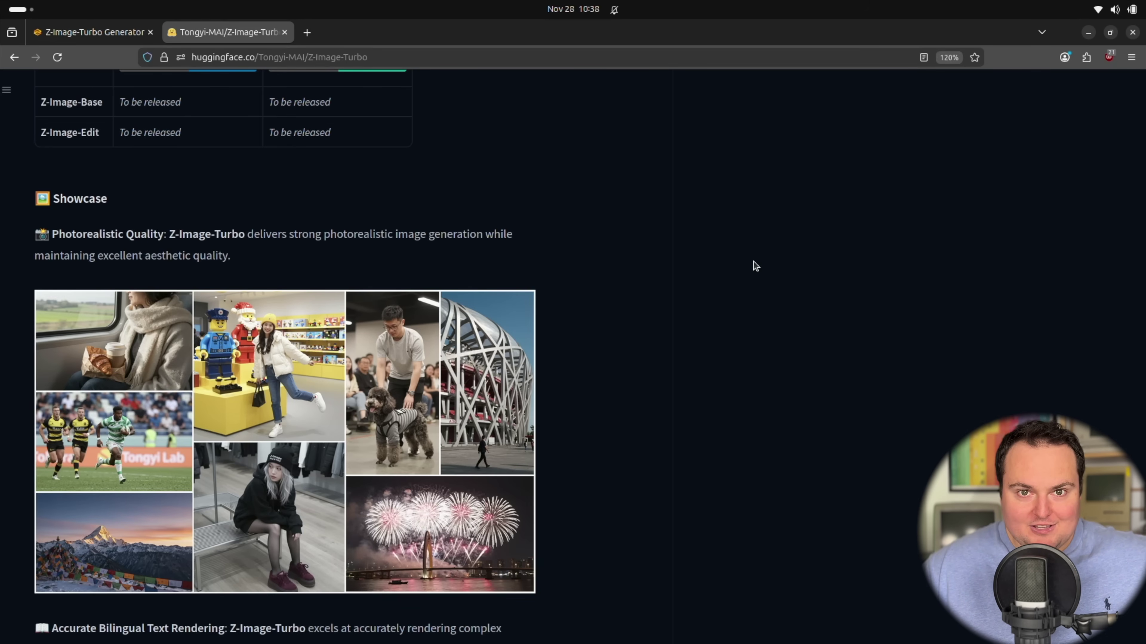
scroll(685, 386, up, 15)
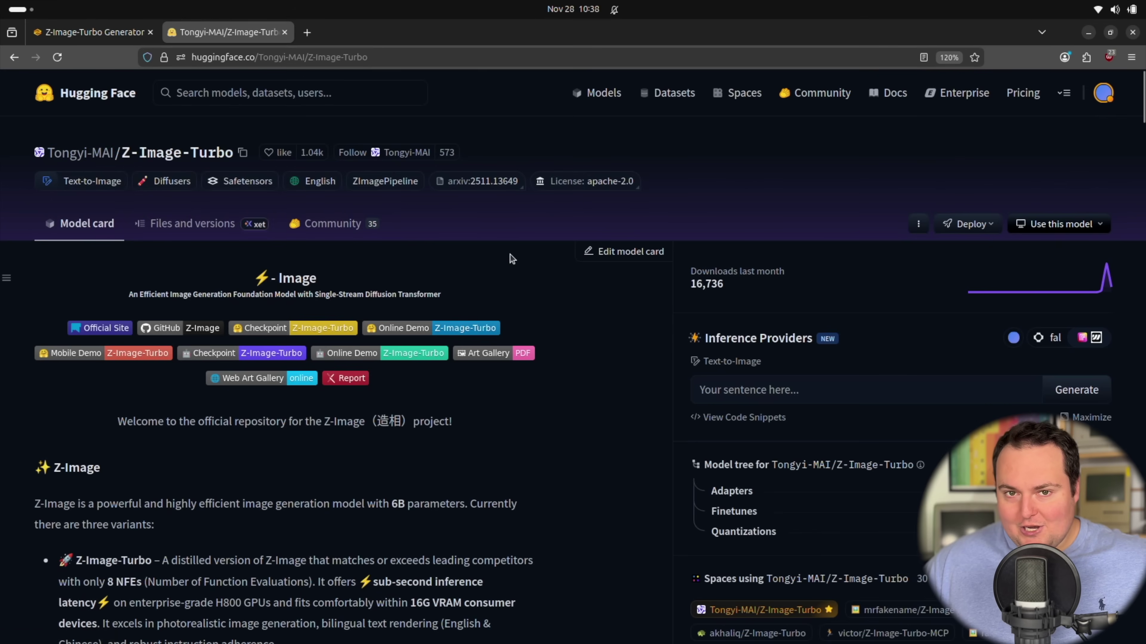
click(104, 32)
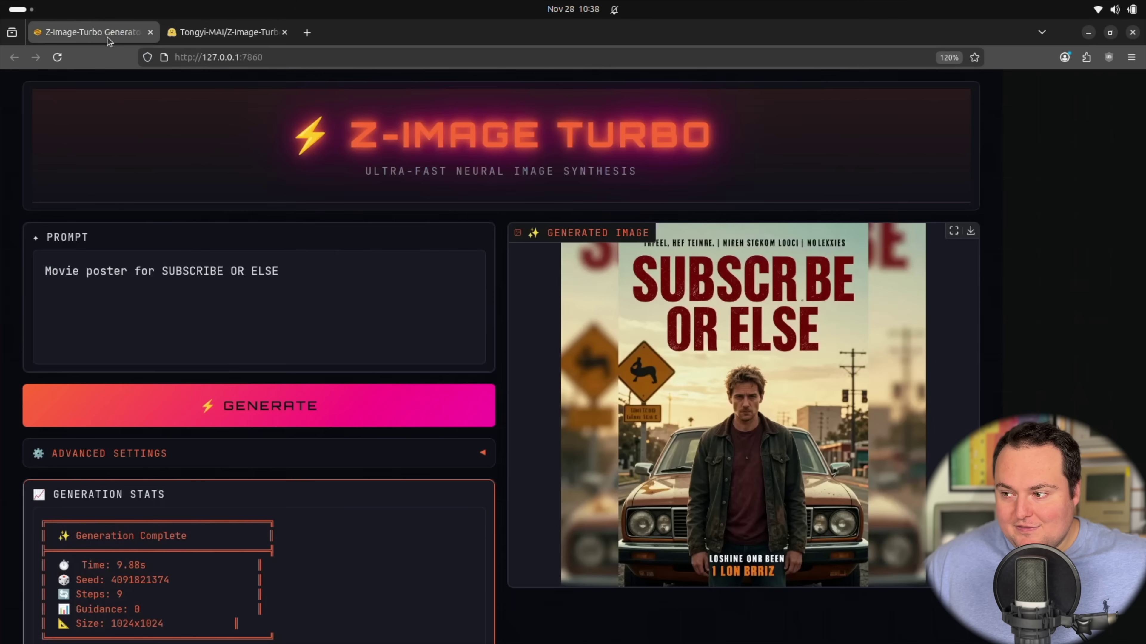